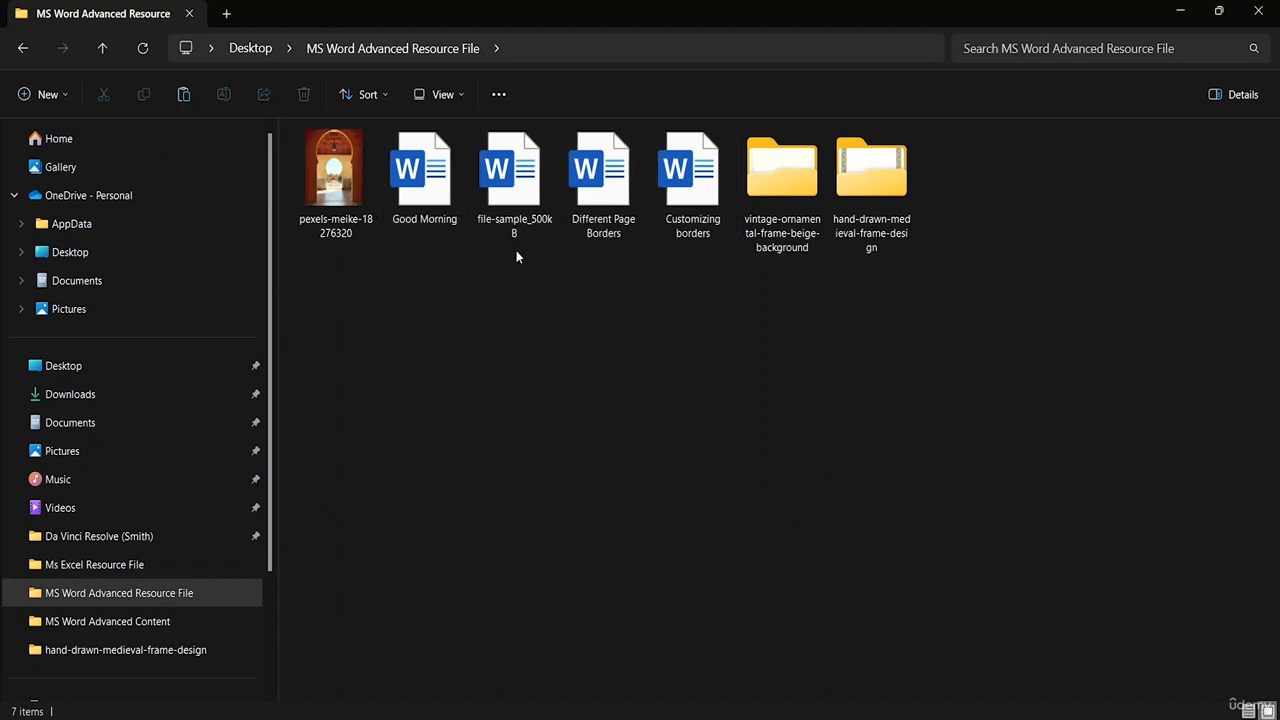
Review the contents of the Good Morning and file-sample_500kB documents, closing each one after viewing.
{"action": "double_click", "coordinate": [428, 201]}
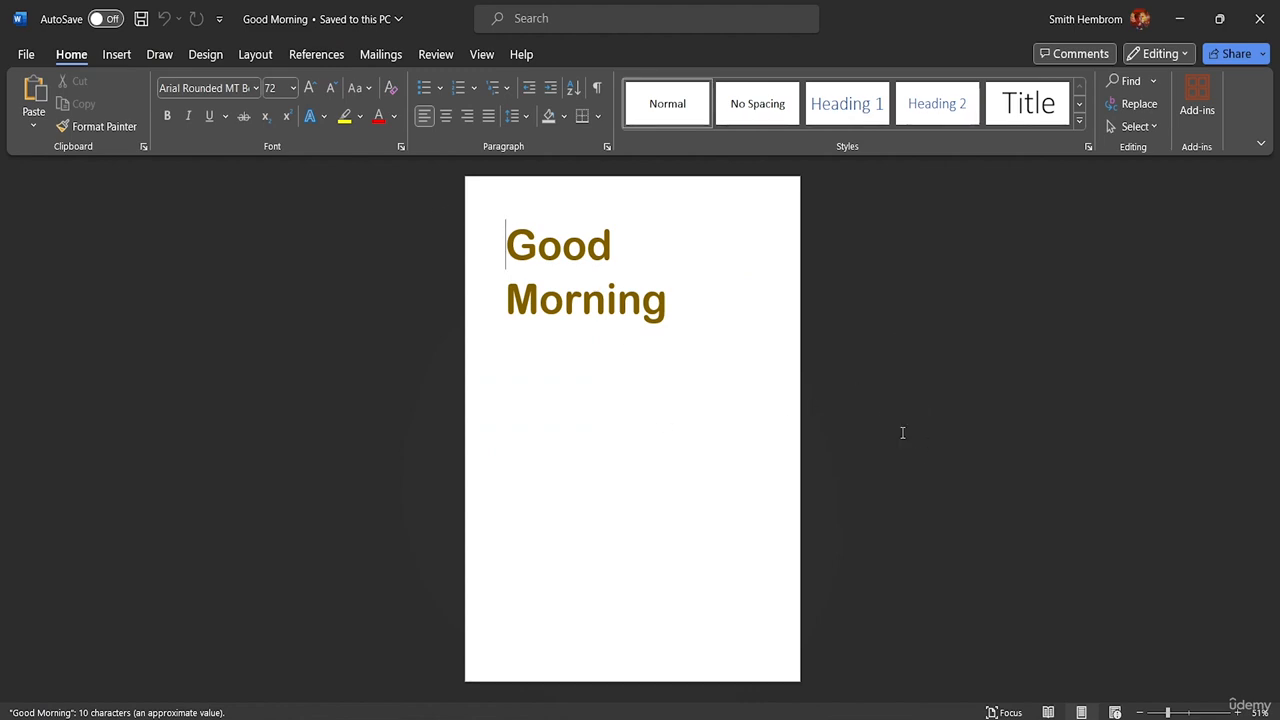
{"action": "left_click", "coordinate": [1259, 18]}
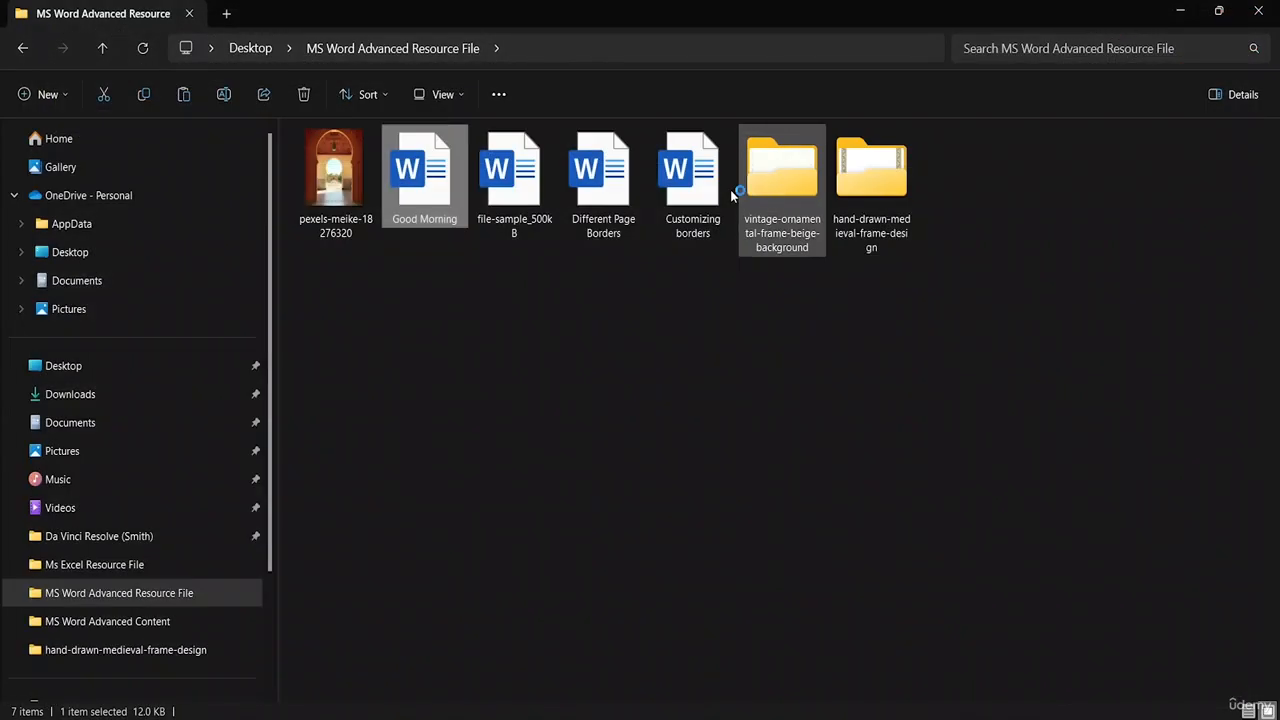
{"action": "double_click", "coordinate": [519, 214]}
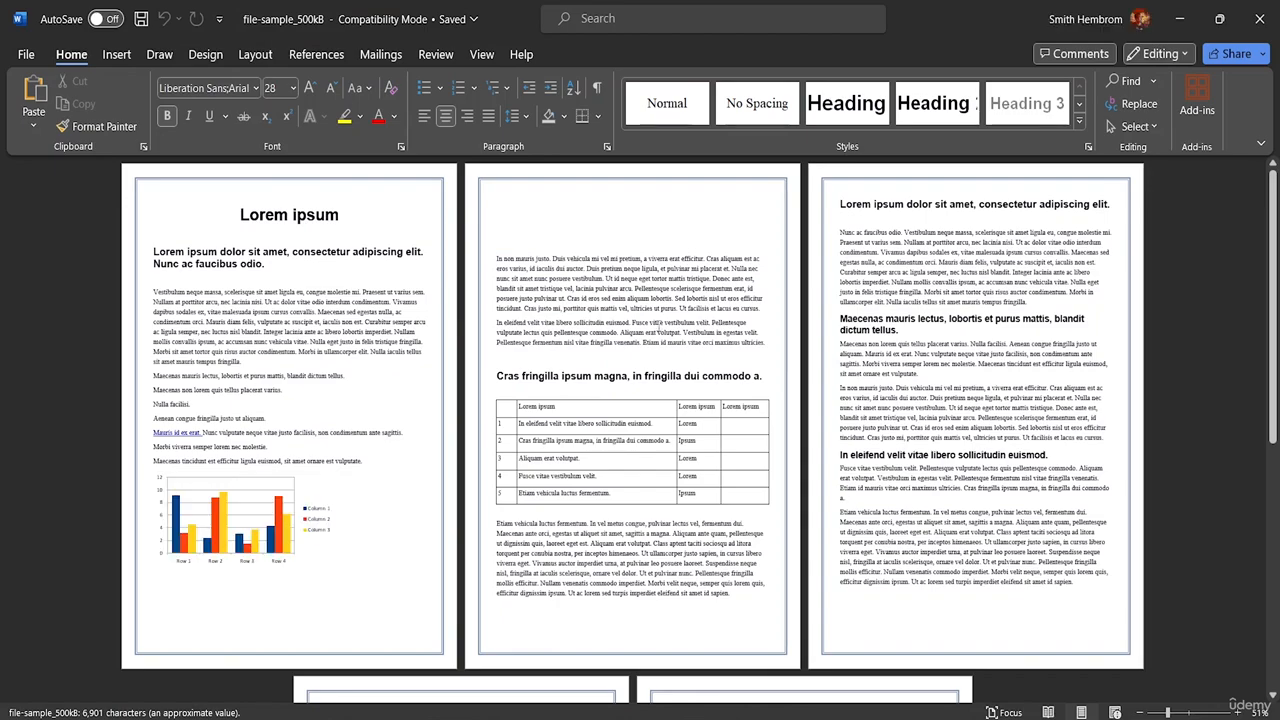
{"action": "scroll", "coordinate": [822, 406], "scroll_direction": "down", "scroll_amount": 5}
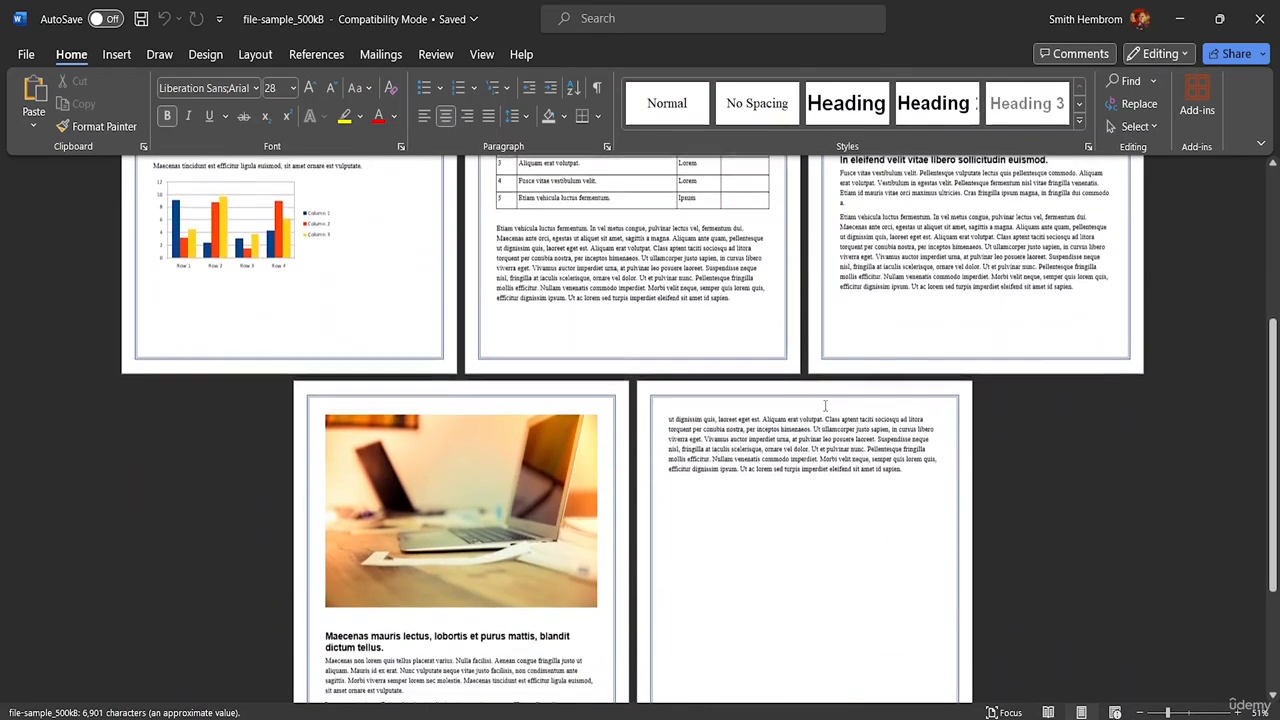
{"action": "scroll", "coordinate": [824, 403], "scroll_direction": "down", "scroll_amount": 3}
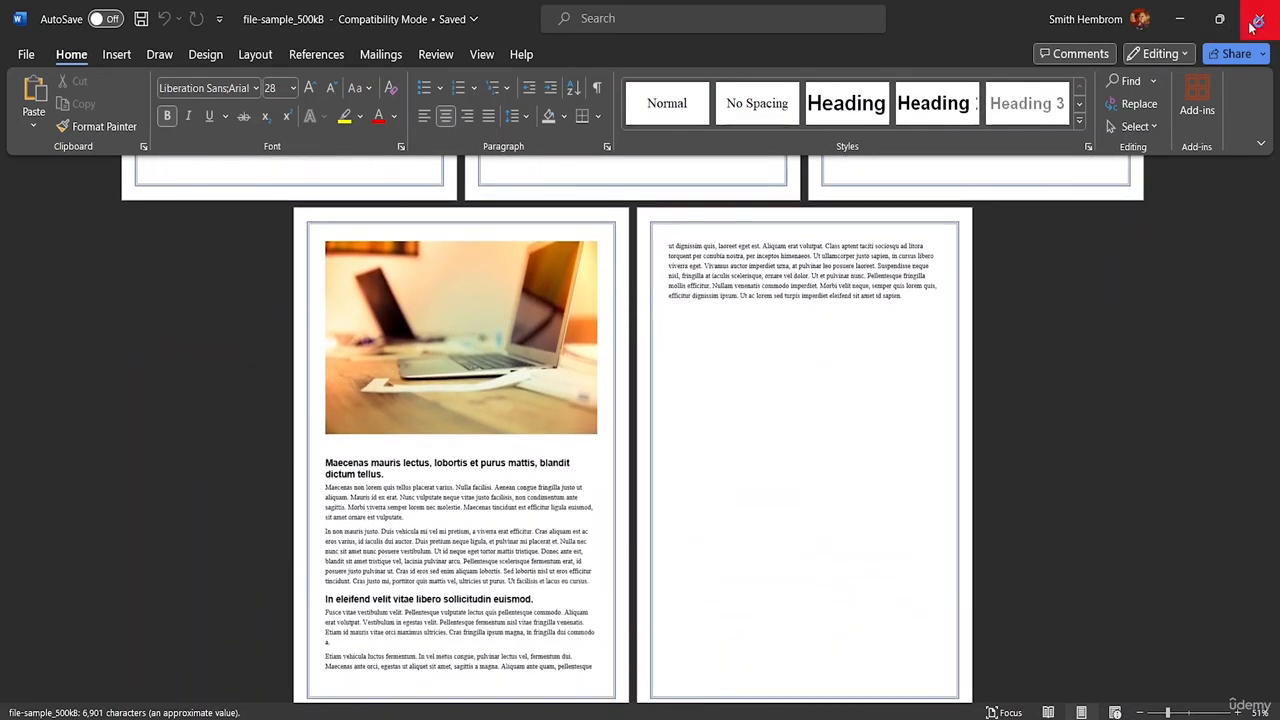
{"action": "left_click", "coordinate": [1251, 24]}
Review the contents of the Different Page Borders and Customizing borders documents, closing each one after viewing.
{"action": "double_click", "coordinate": [623, 213]}
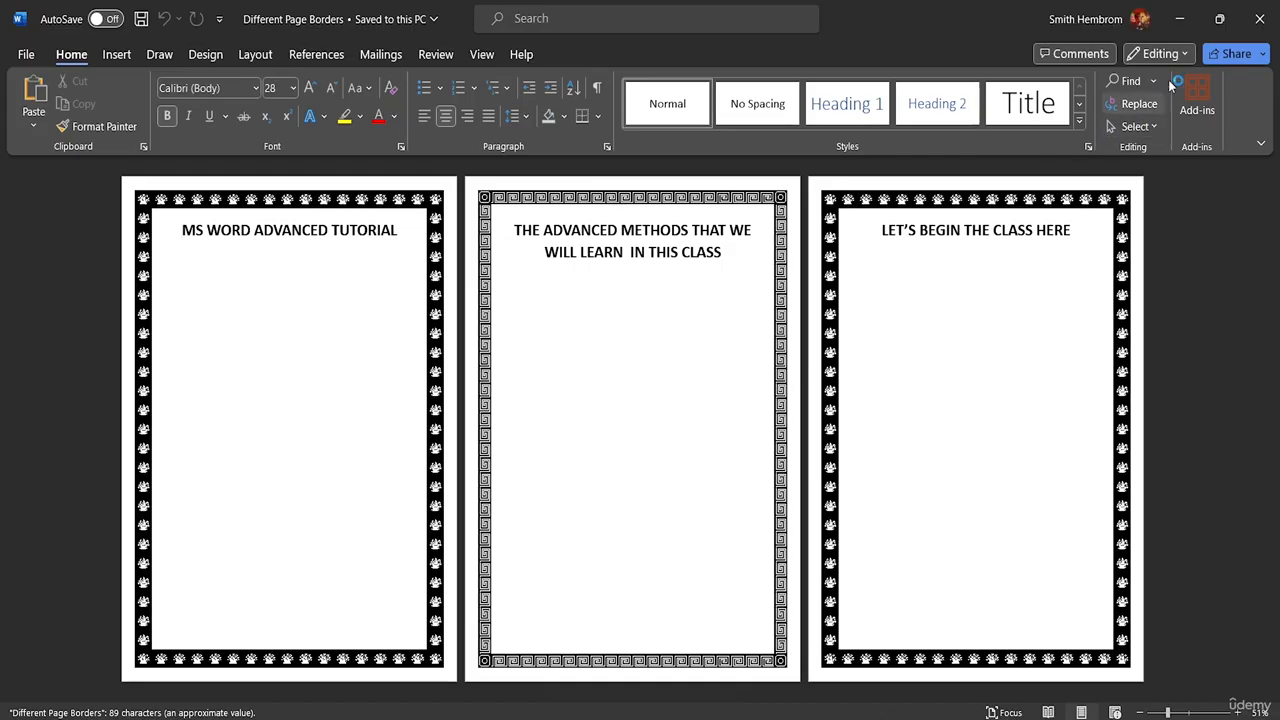
{"action": "left_click", "coordinate": [1260, 18]}
{"action": "double_click", "coordinate": [700, 222]}
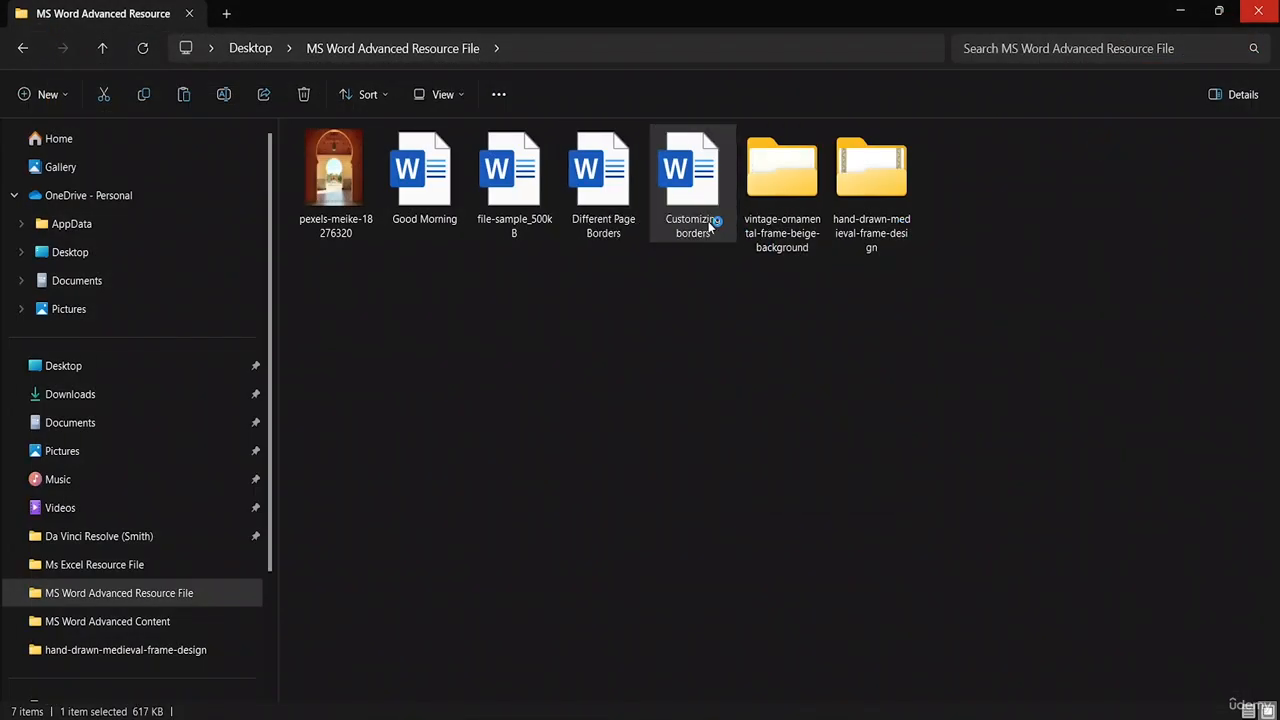
{"action": "right_click", "coordinate": [709, 228]}
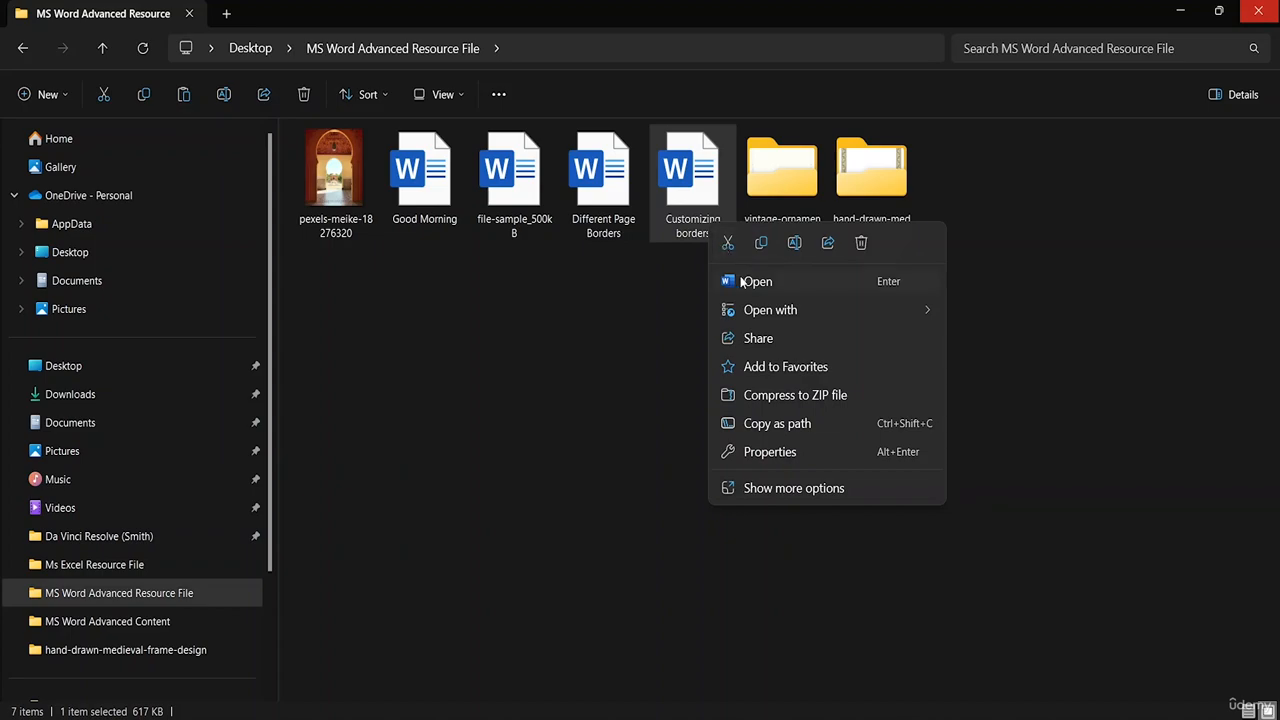
{"action": "left_click", "coordinate": [753, 282]}
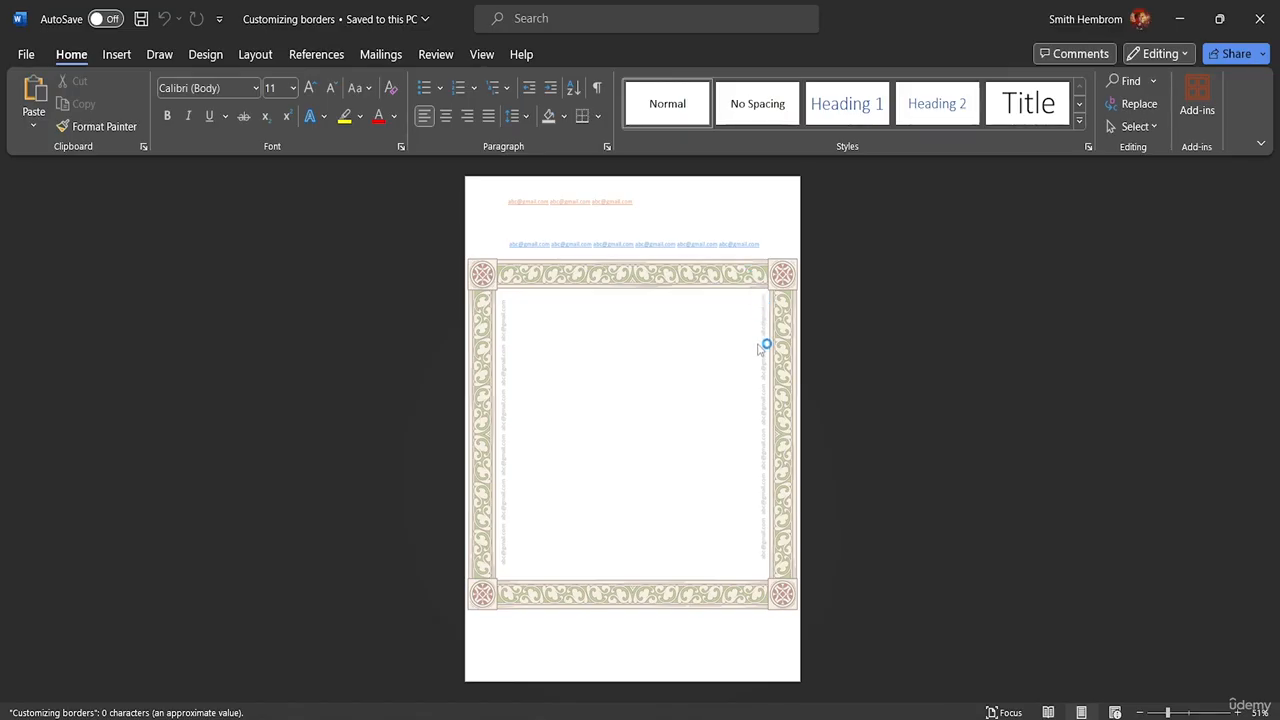
{"action": "left_click", "coordinate": [1260, 20]}
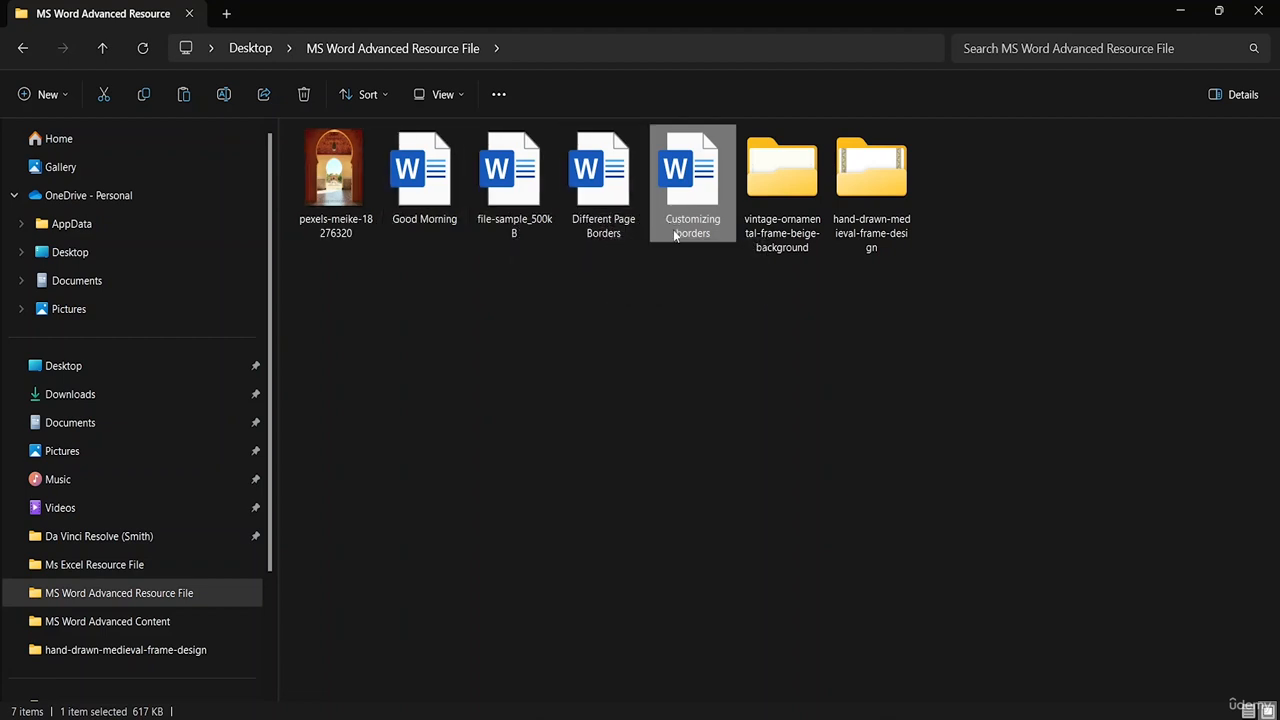
Rename the Different Page Borders document as "1 Different Page Borders".
{"action": "right_click", "coordinate": [587, 238]}
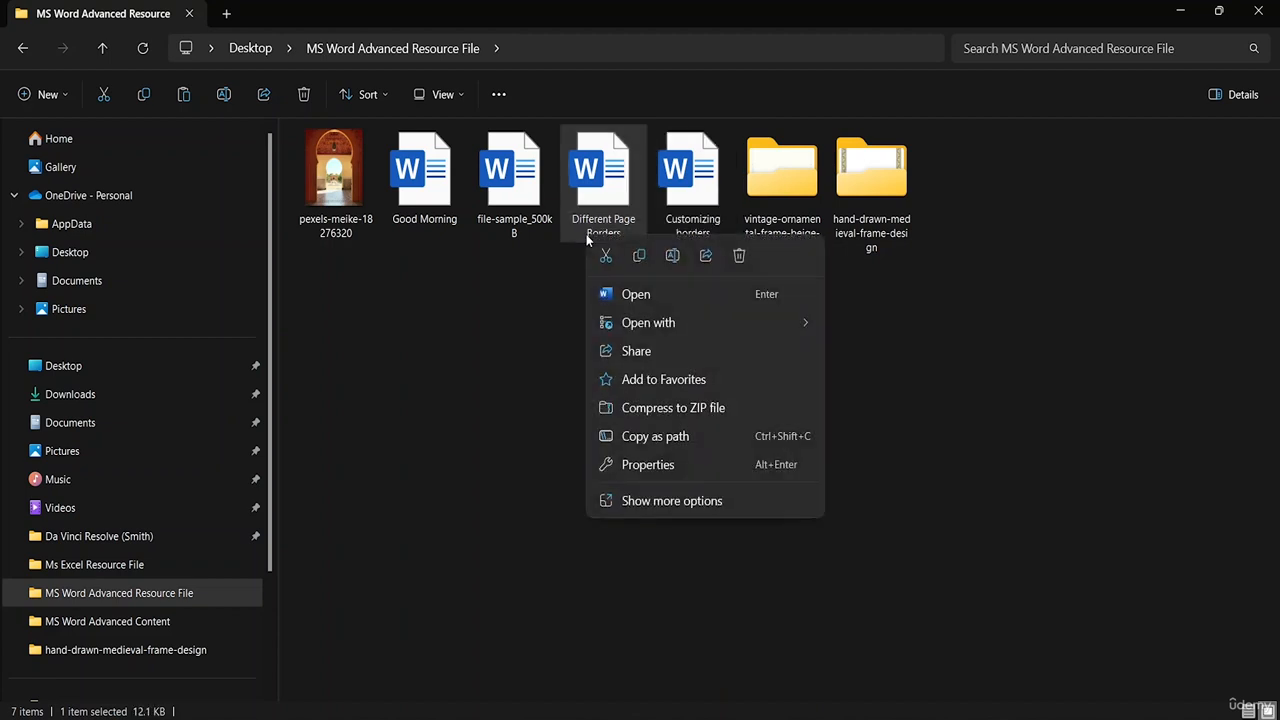
{"action": "left_click", "coordinate": [668, 257]}
{"action": "left_click", "coordinate": [637, 232]}
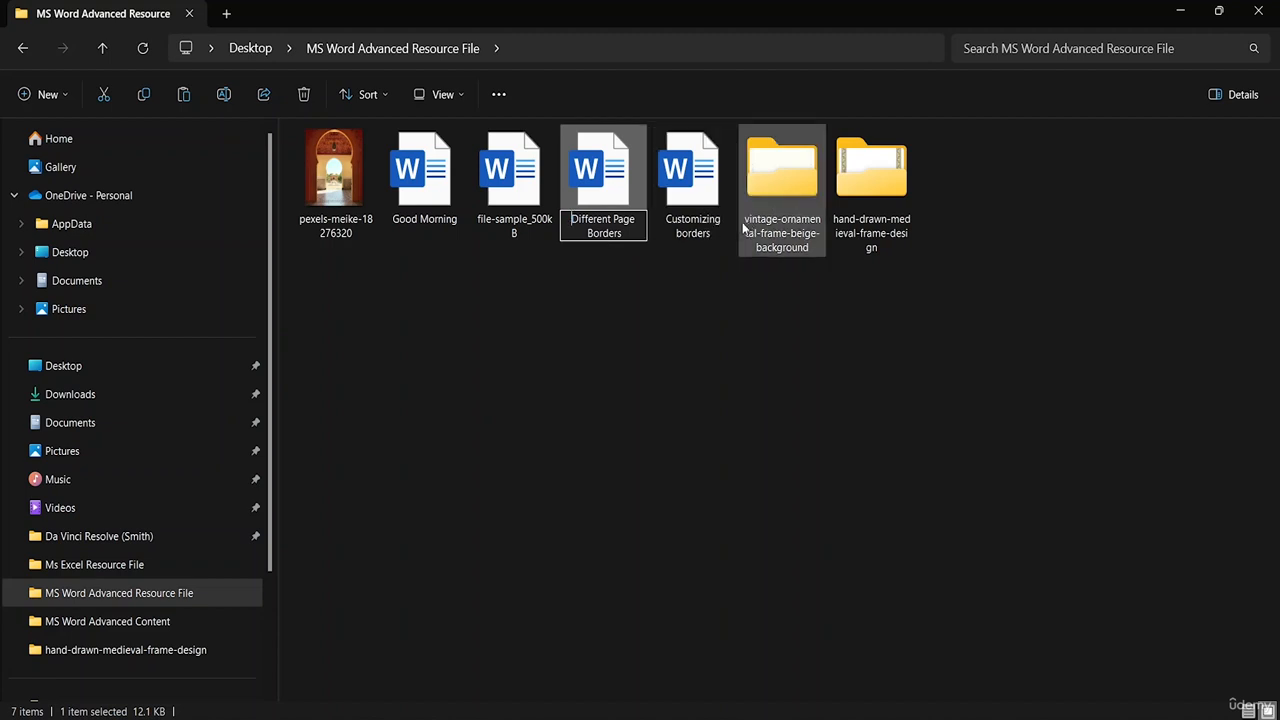
{"action": "type", "text": "1"}
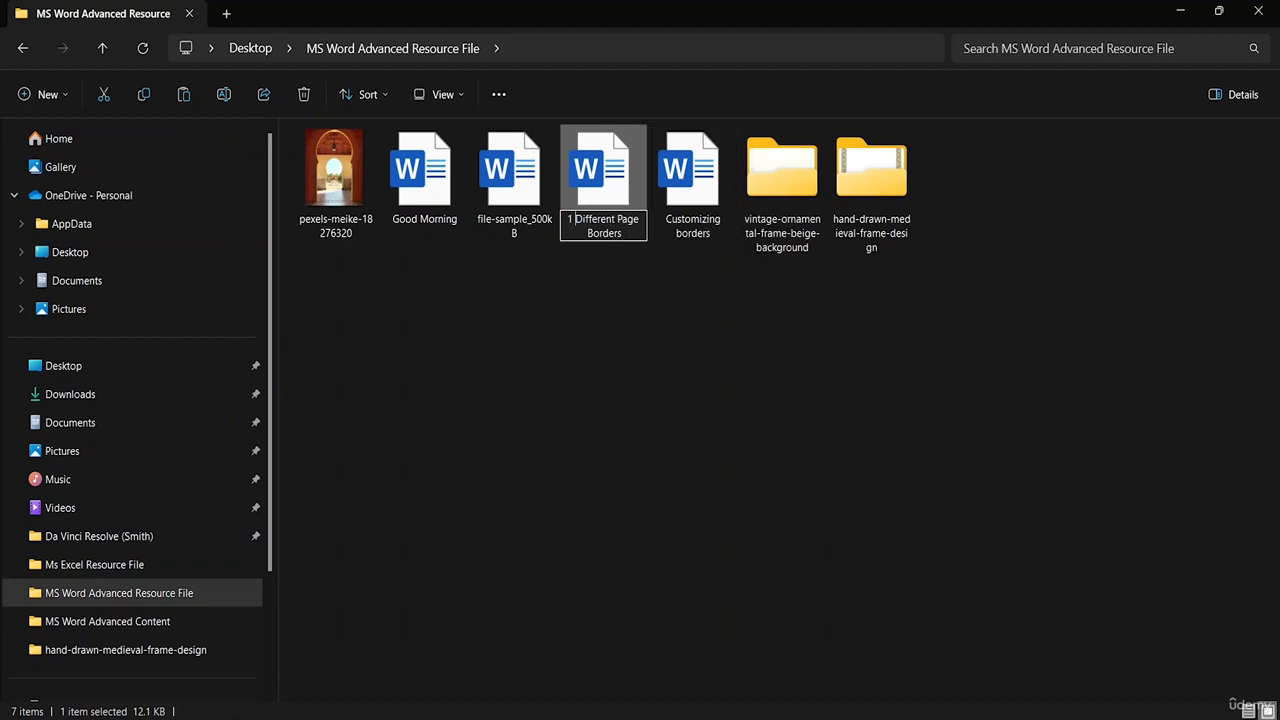
Rename the Customizing borders document as "2 Customizing borders".
{"action": "right_click", "coordinate": [680, 233]}
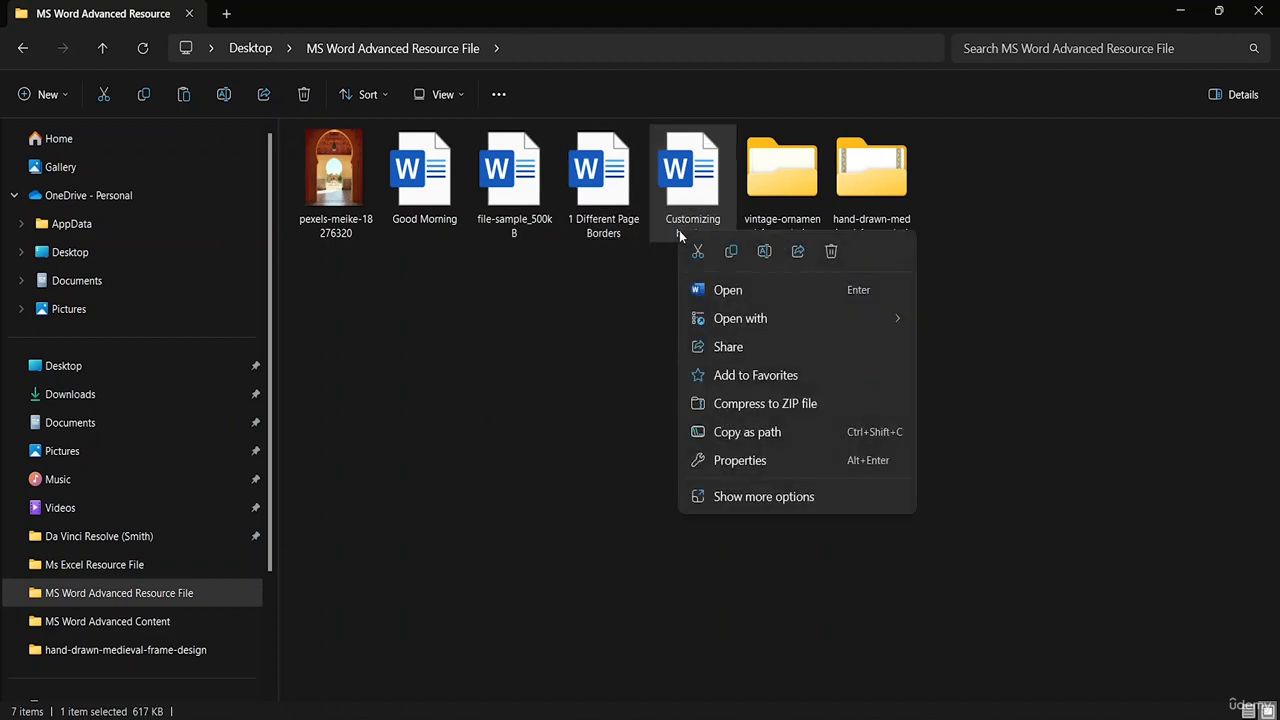
{"action": "left_click", "coordinate": [764, 256]}
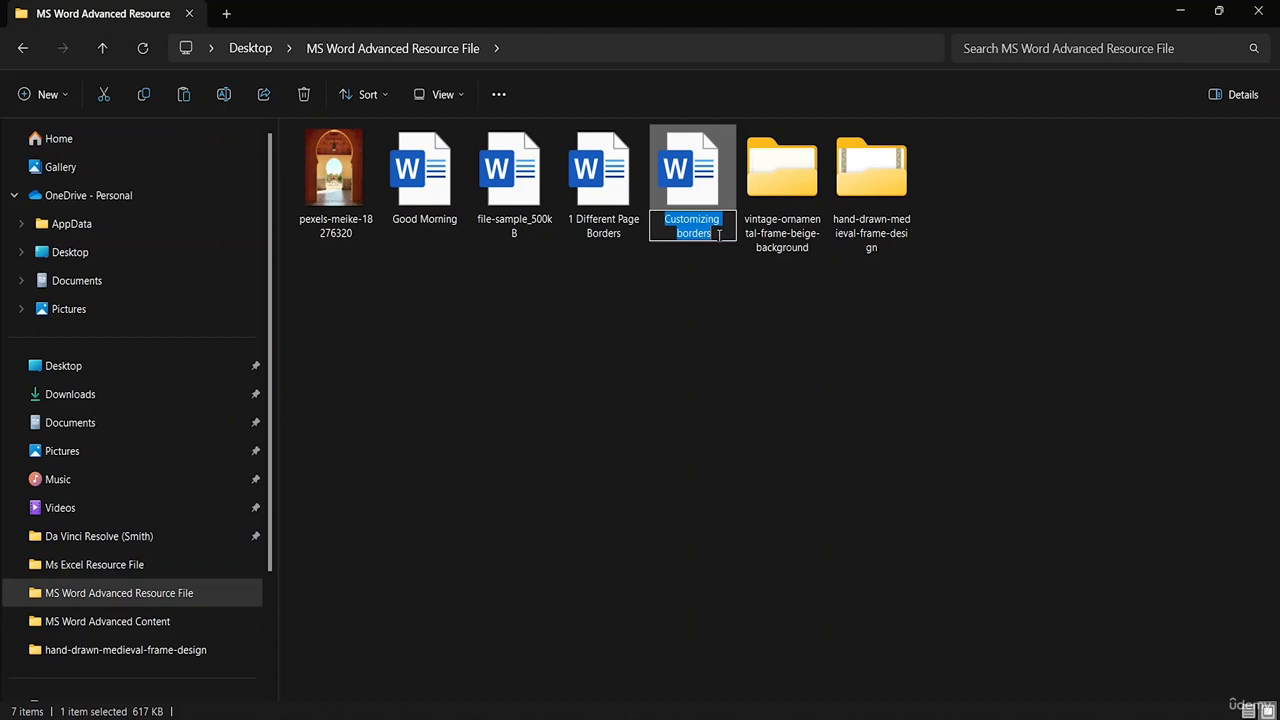
{"action": "left_click", "coordinate": [663, 220]}
{"action": "type", "text": "2"}
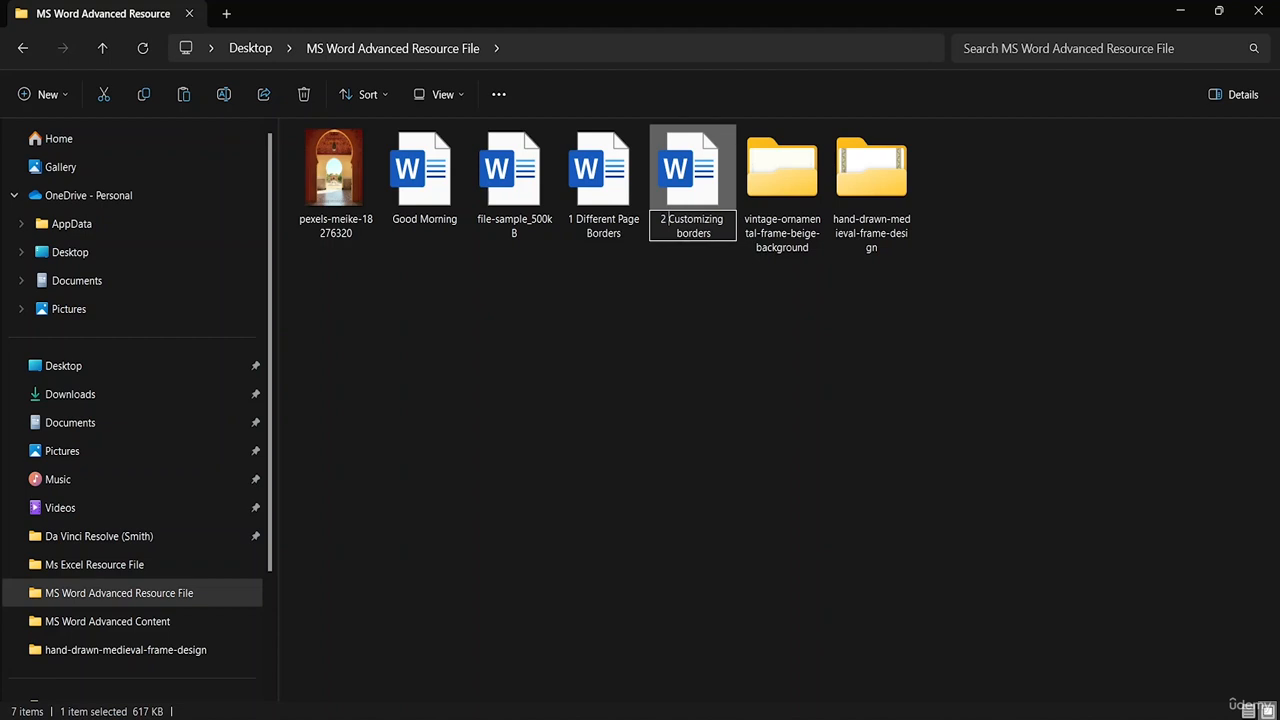
Rename the Good Morning document as "3 Good Morning".
{"action": "right_click", "coordinate": [452, 224]}
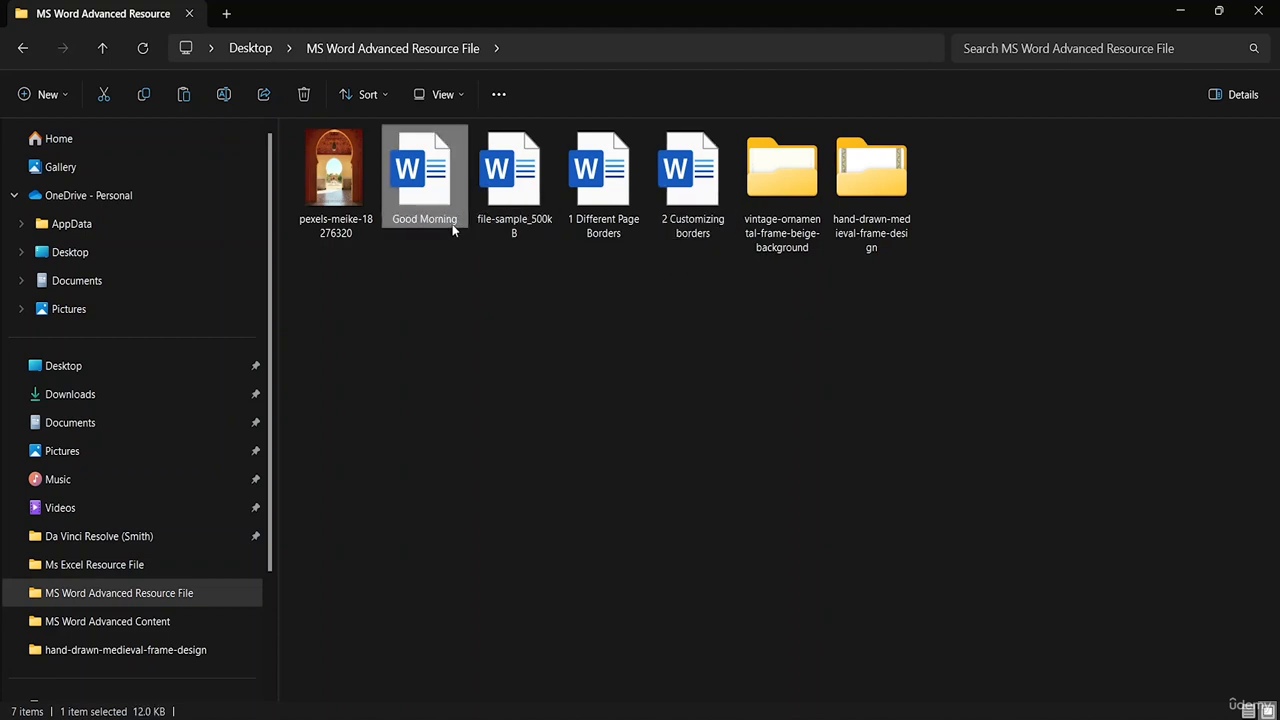
{"action": "left_click", "coordinate": [531, 246]}
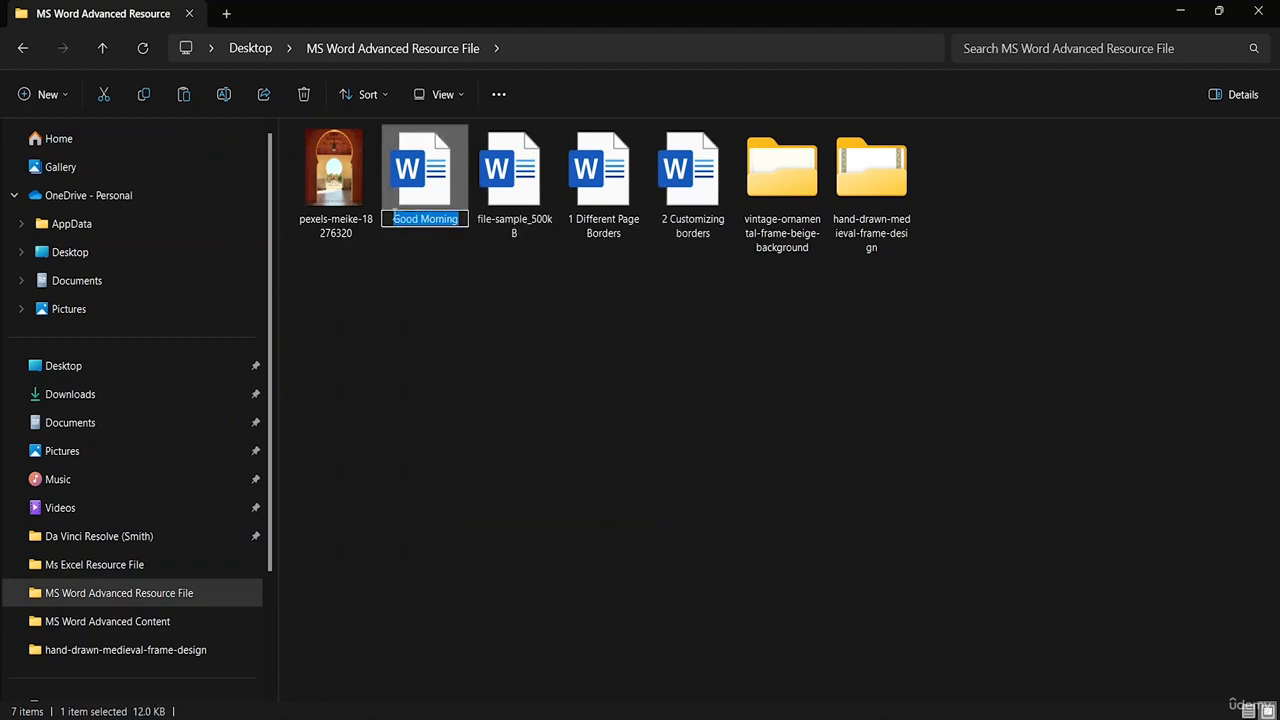
{"action": "left_click", "coordinate": [392, 219]}
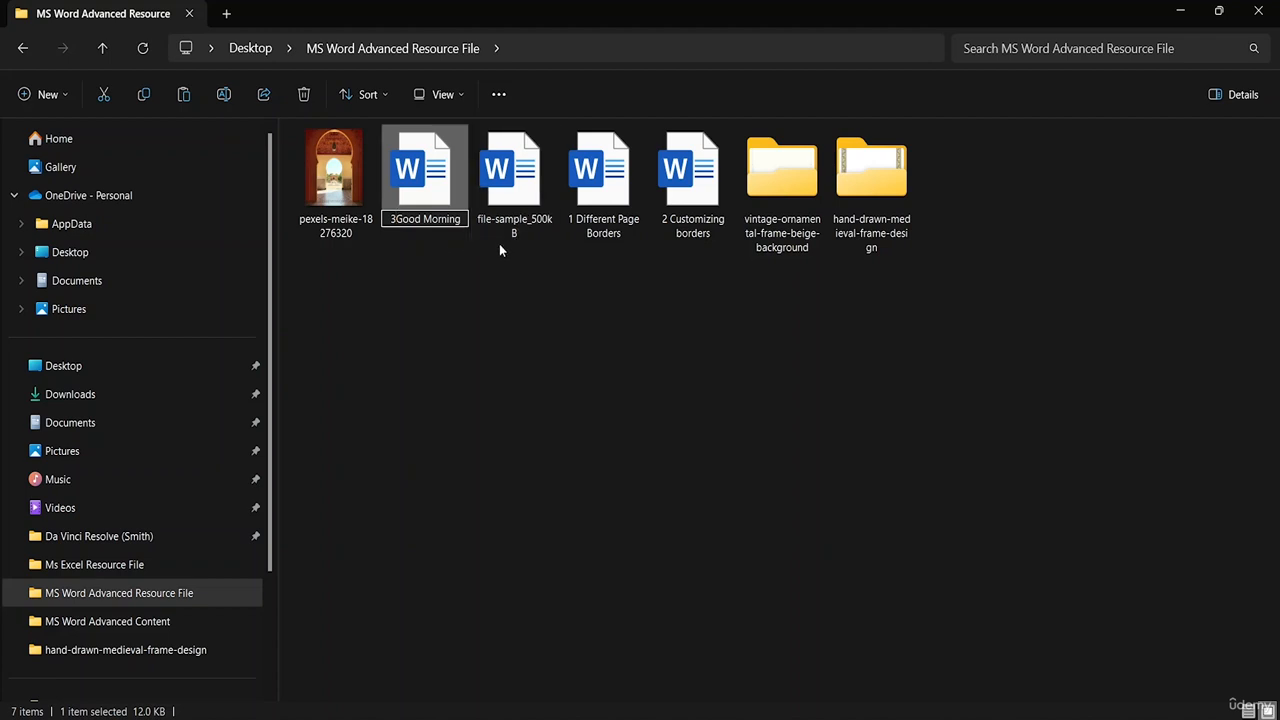
{"action": "type", "text": "3"}
Rename the file-sample_500kB document as "4 file-sample_500kB".
{"action": "right_click", "coordinate": [488, 244]}
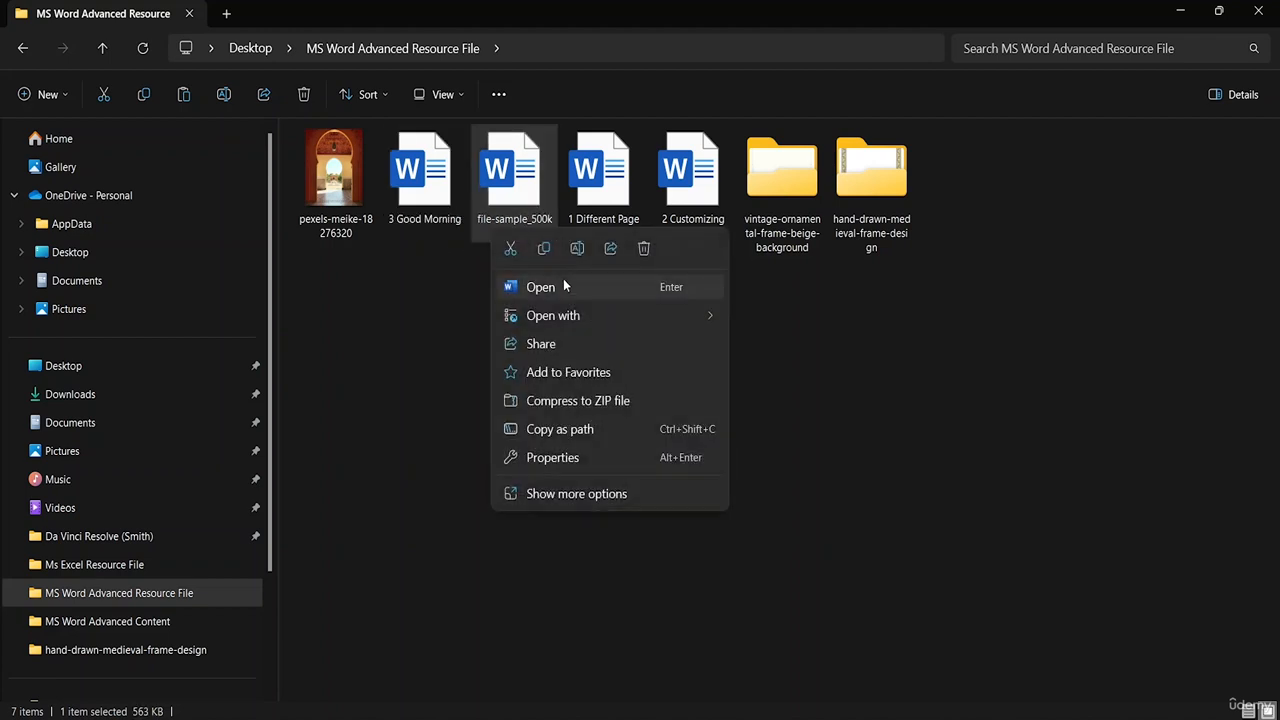
{"action": "left_click", "coordinate": [577, 254]}
{"action": "key", "text": "Home"}
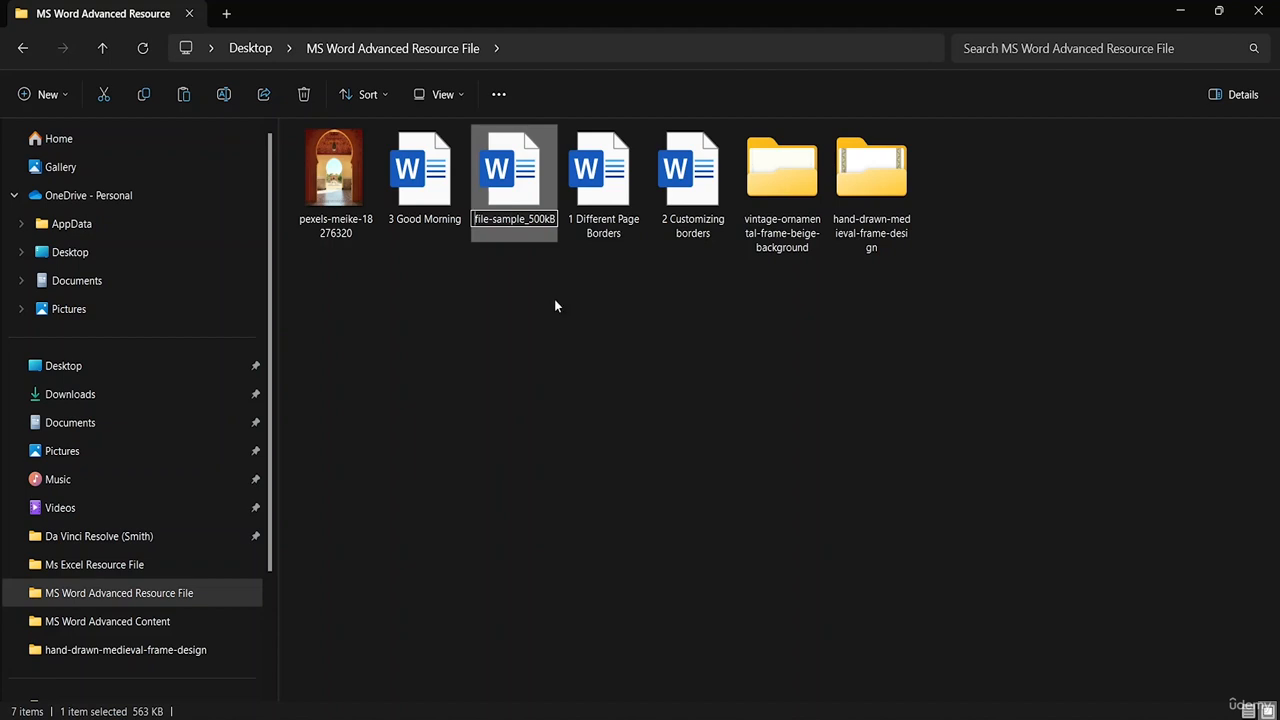
{"action": "type", "text": "4"}
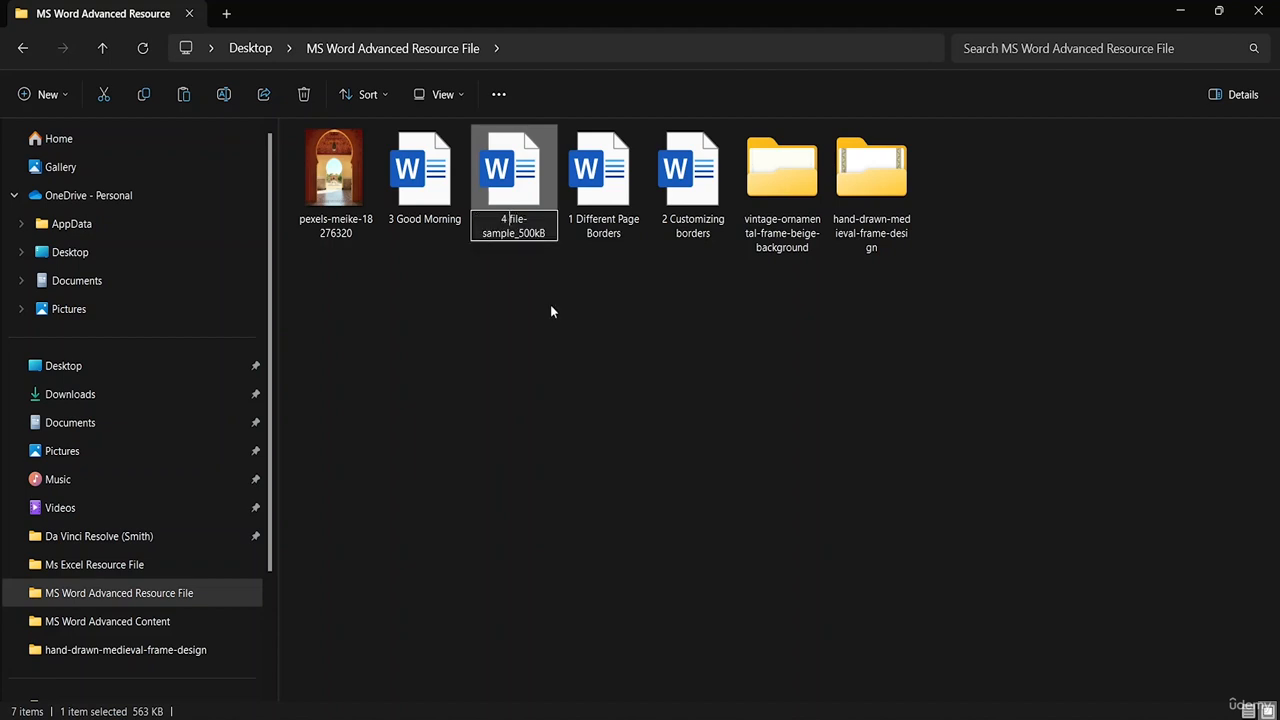
{"action": "left_click", "coordinate": [604, 311]}
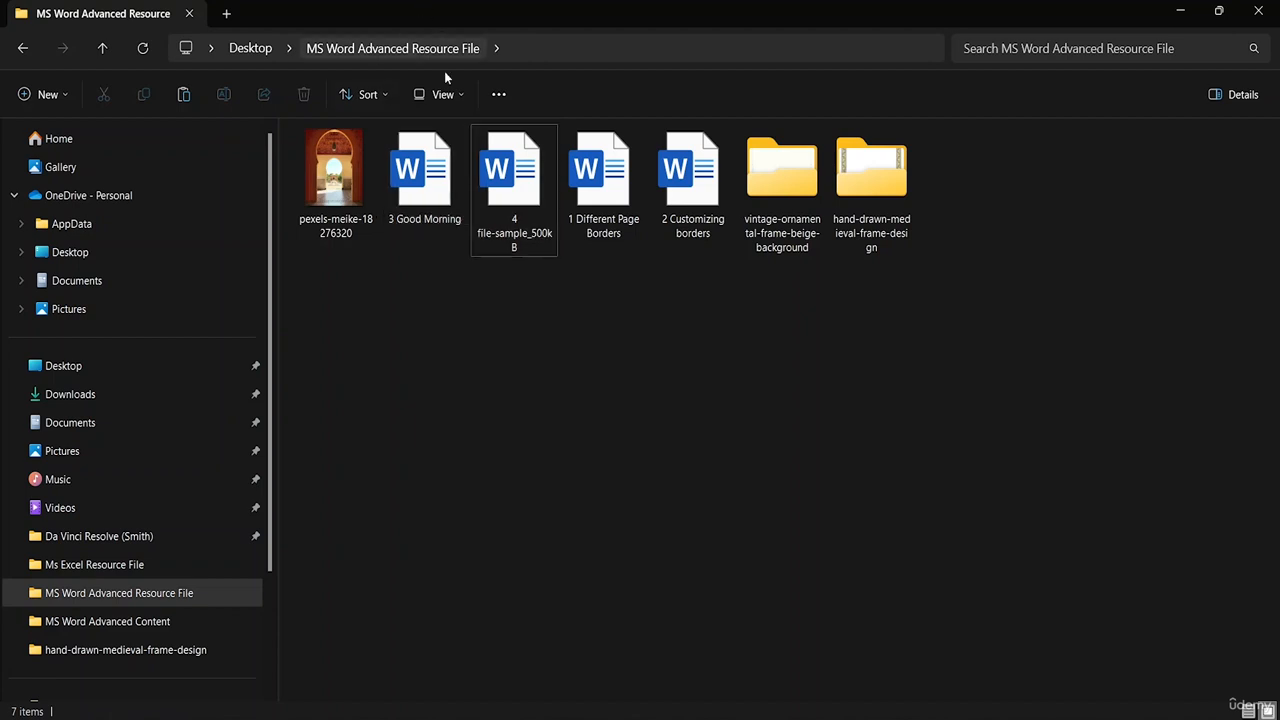
Sort the resource folder's contents by name in ascending order.
{"action": "left_click", "coordinate": [364, 94]}
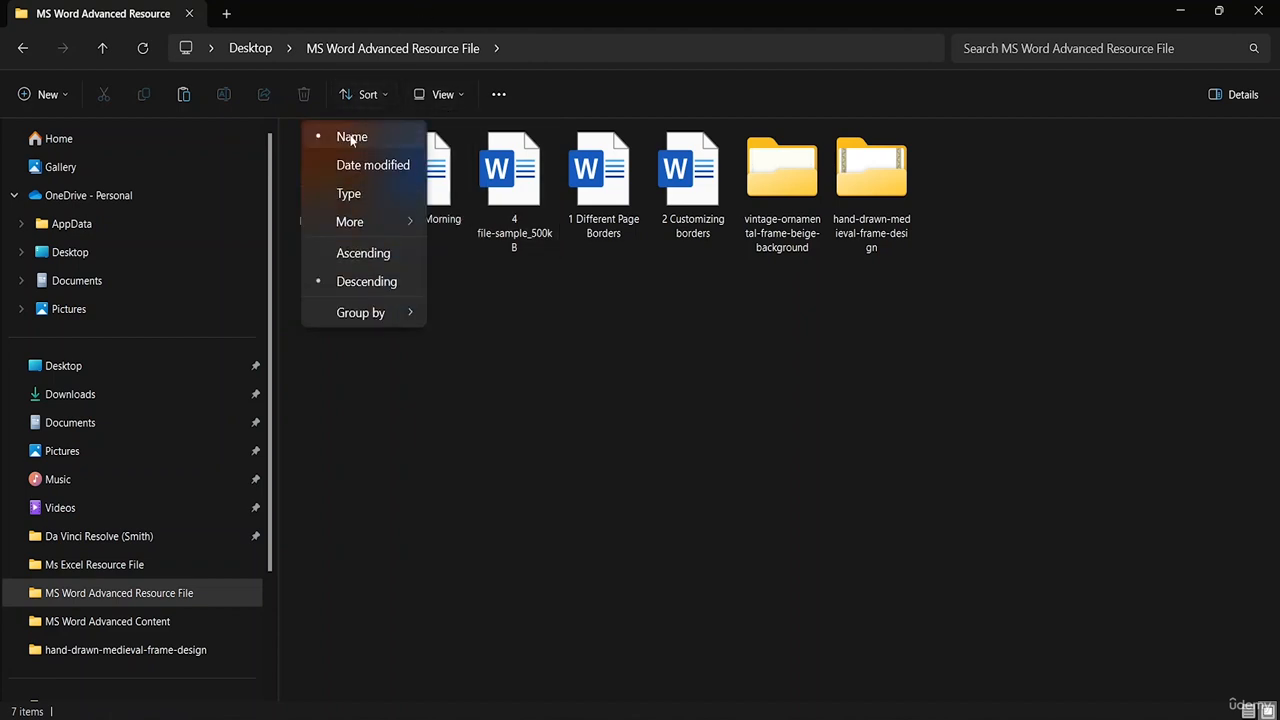
{"action": "left_click", "coordinate": [351, 139]}
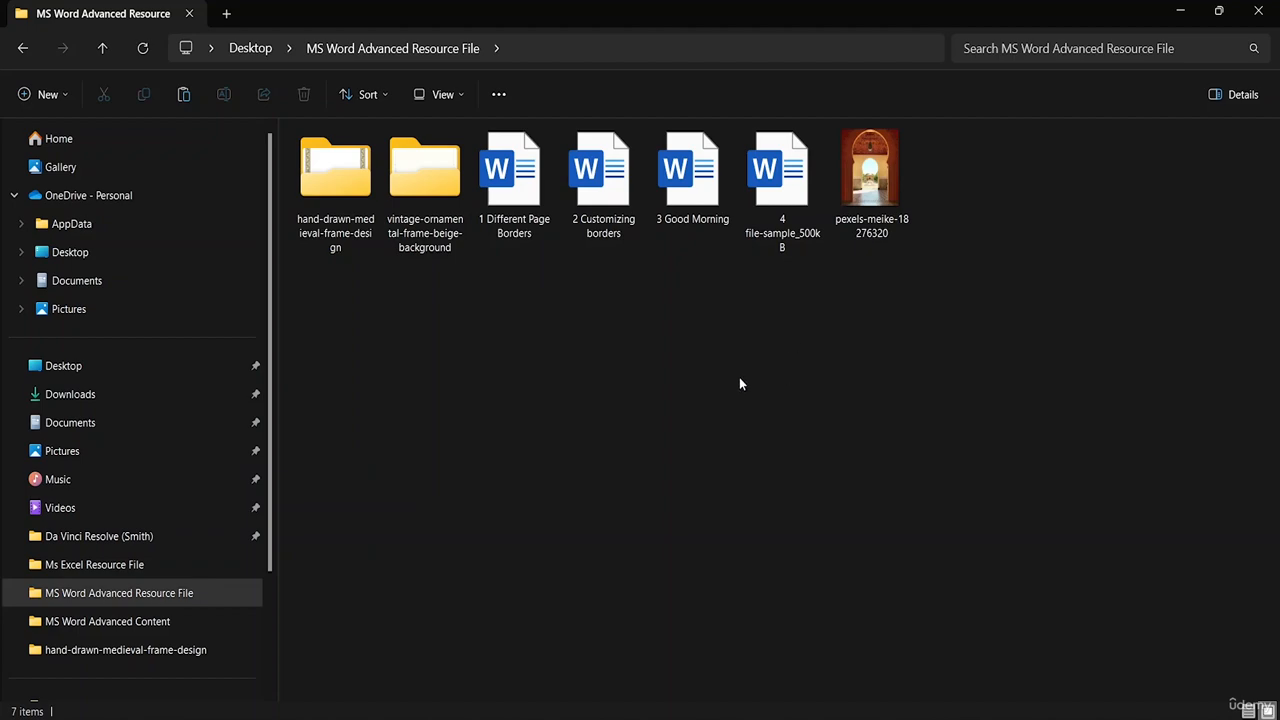
Launch Word and create a new blank document.
{"action": "key", "text": "super"}
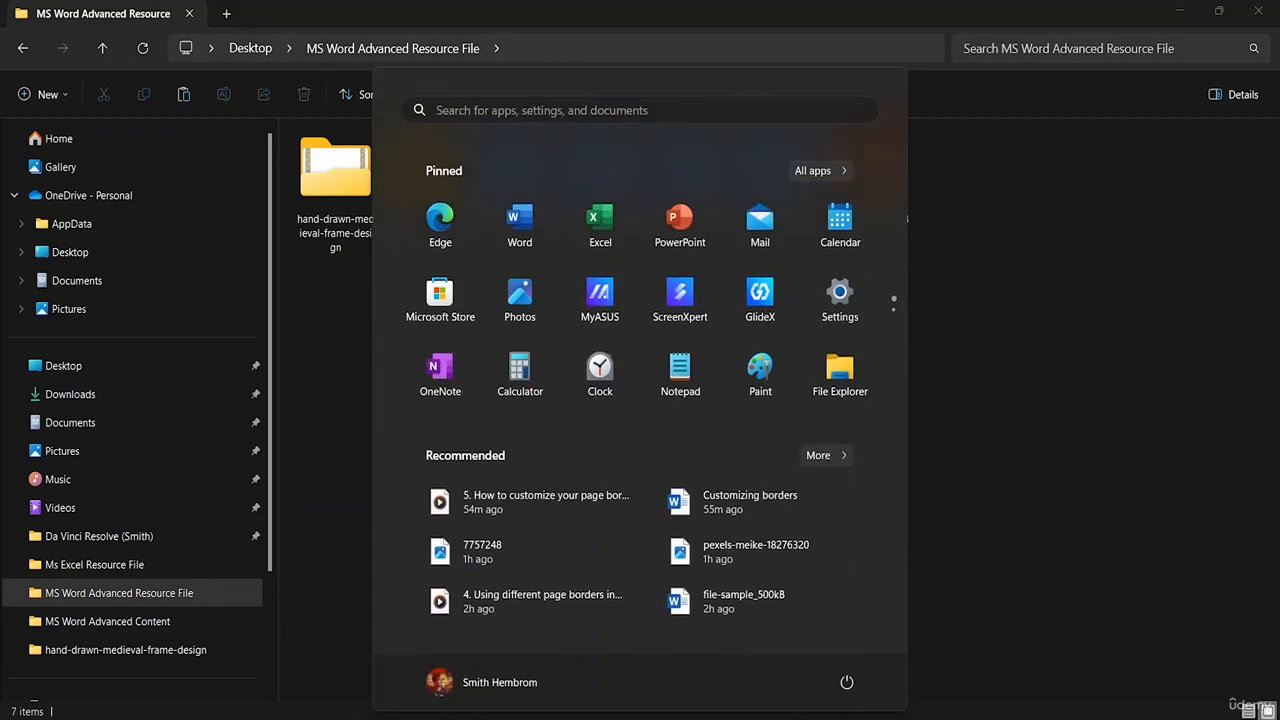
{"action": "left_click", "coordinate": [545, 250]}
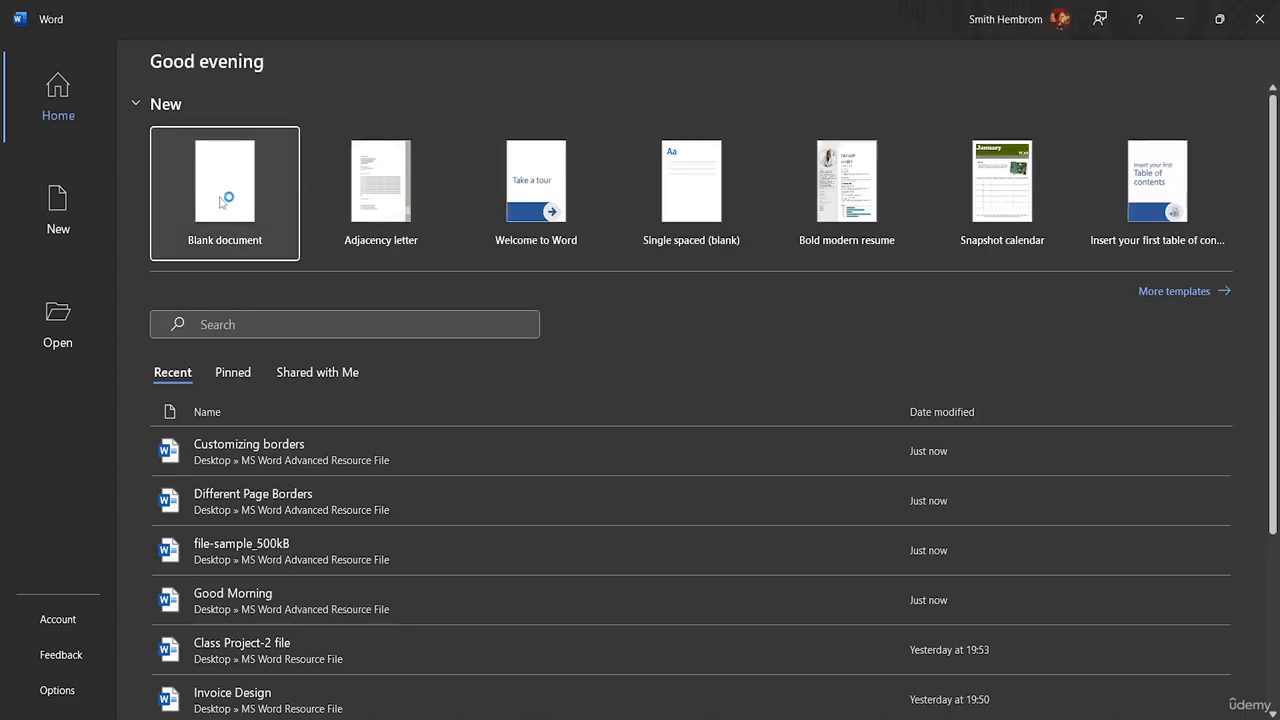
{"action": "left_click", "coordinate": [221, 201]}
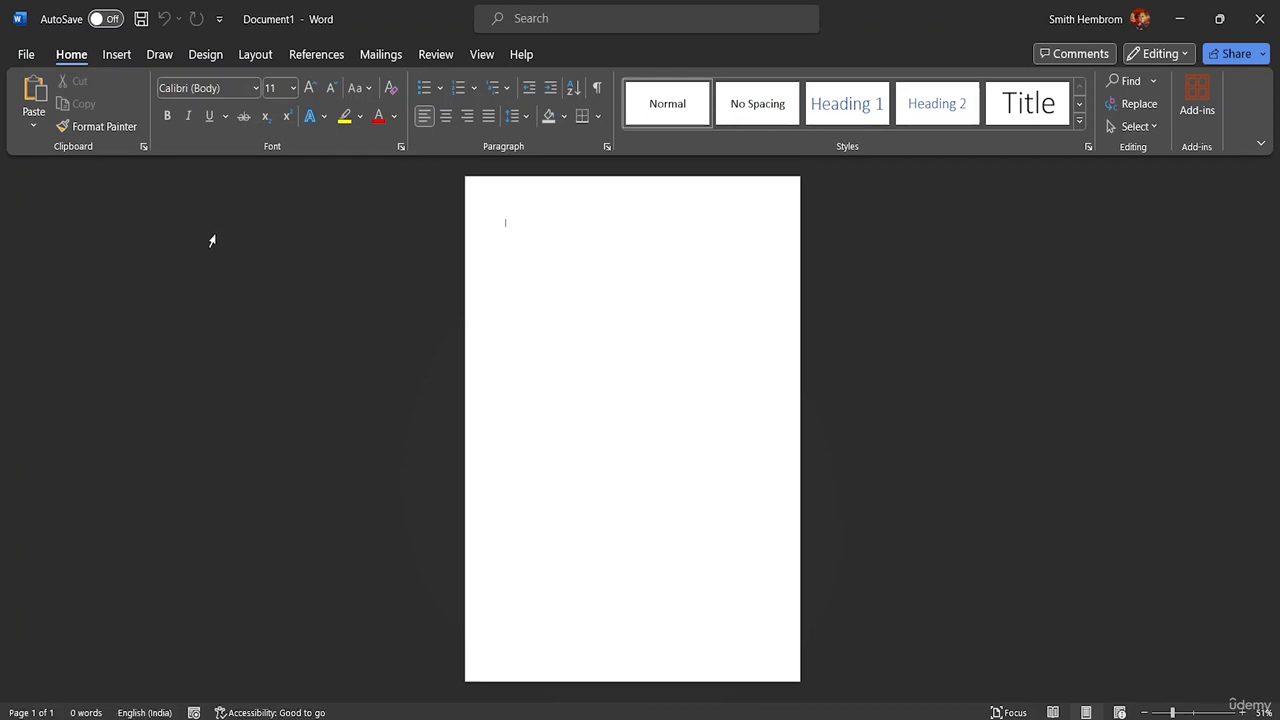
Start inserting text from a file and browse to the MS Word Advanced Resource File folder.
{"action": "left_click", "coordinate": [117, 56]}
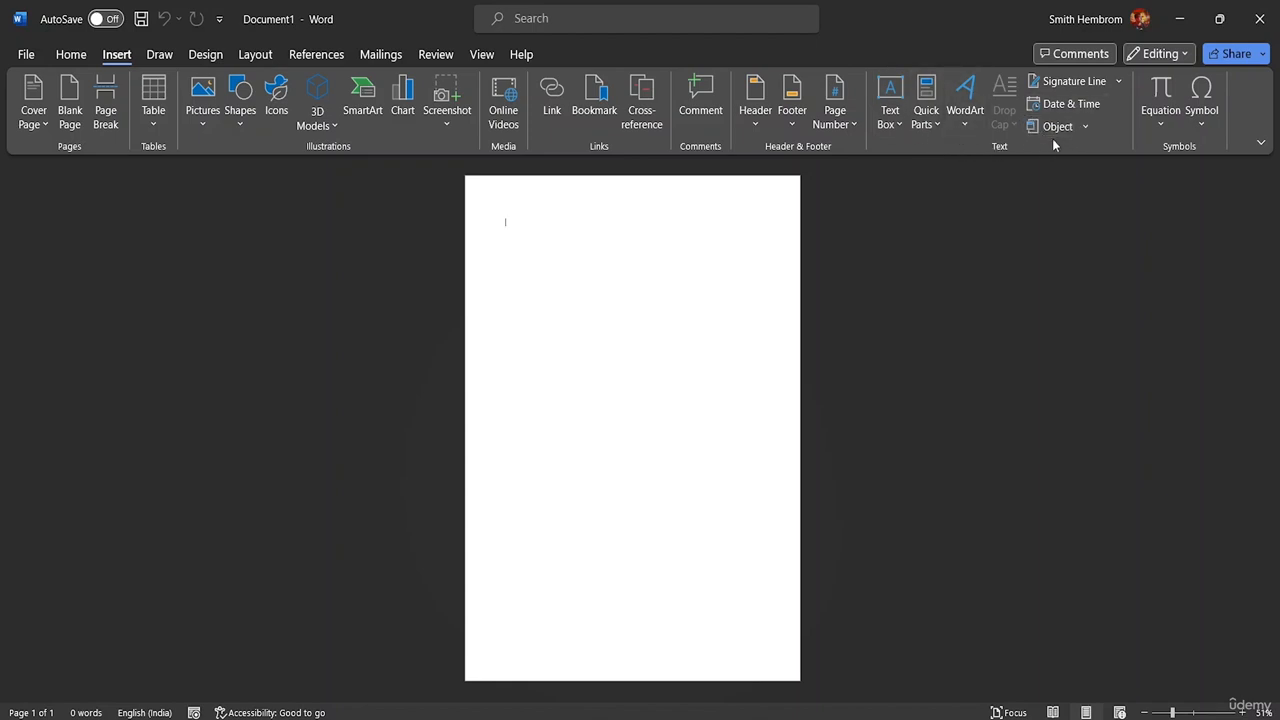
{"action": "left_click", "coordinate": [1083, 128]}
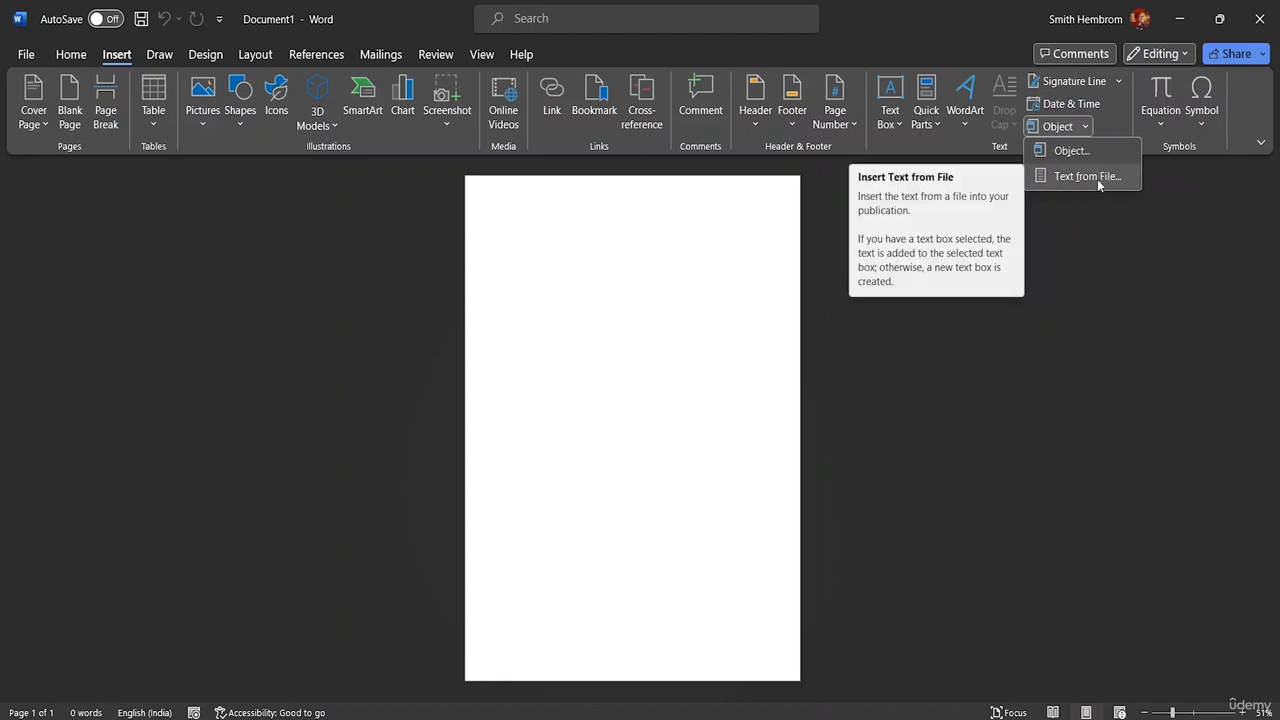
{"action": "left_click", "coordinate": [1094, 177]}
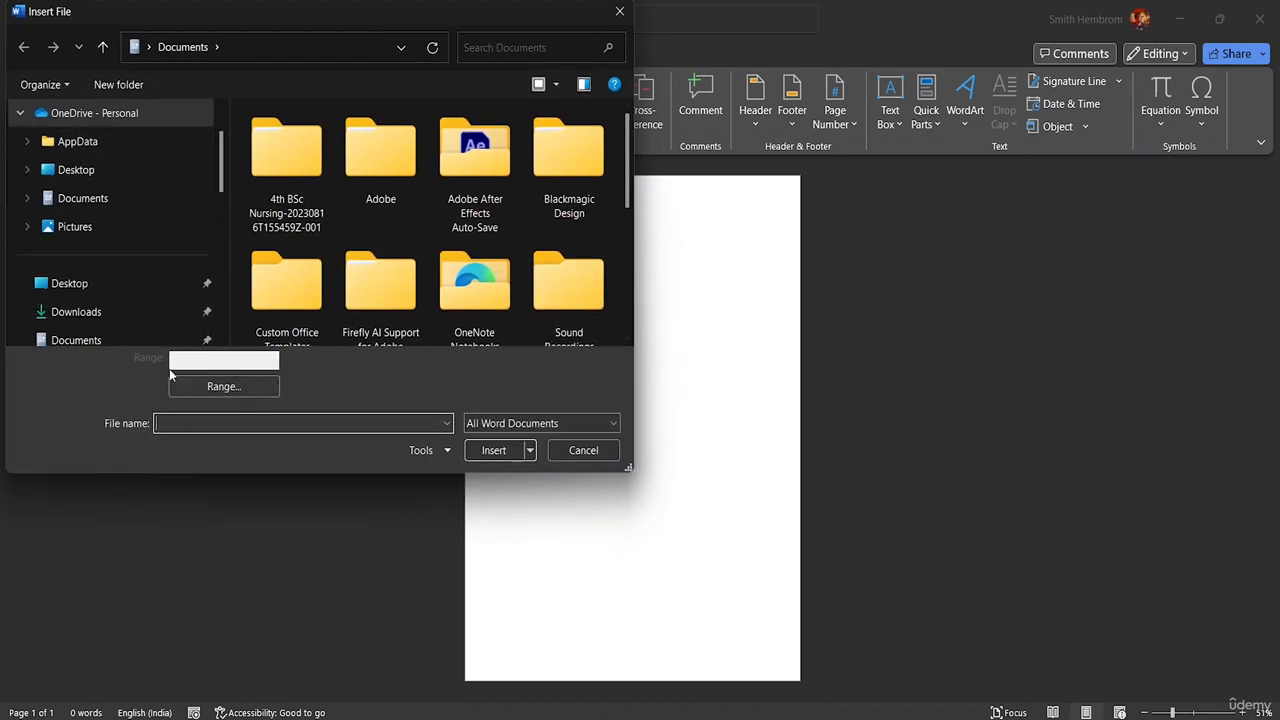
{"action": "scroll", "coordinate": [156, 215], "scroll_direction": "down", "scroll_amount": 2}
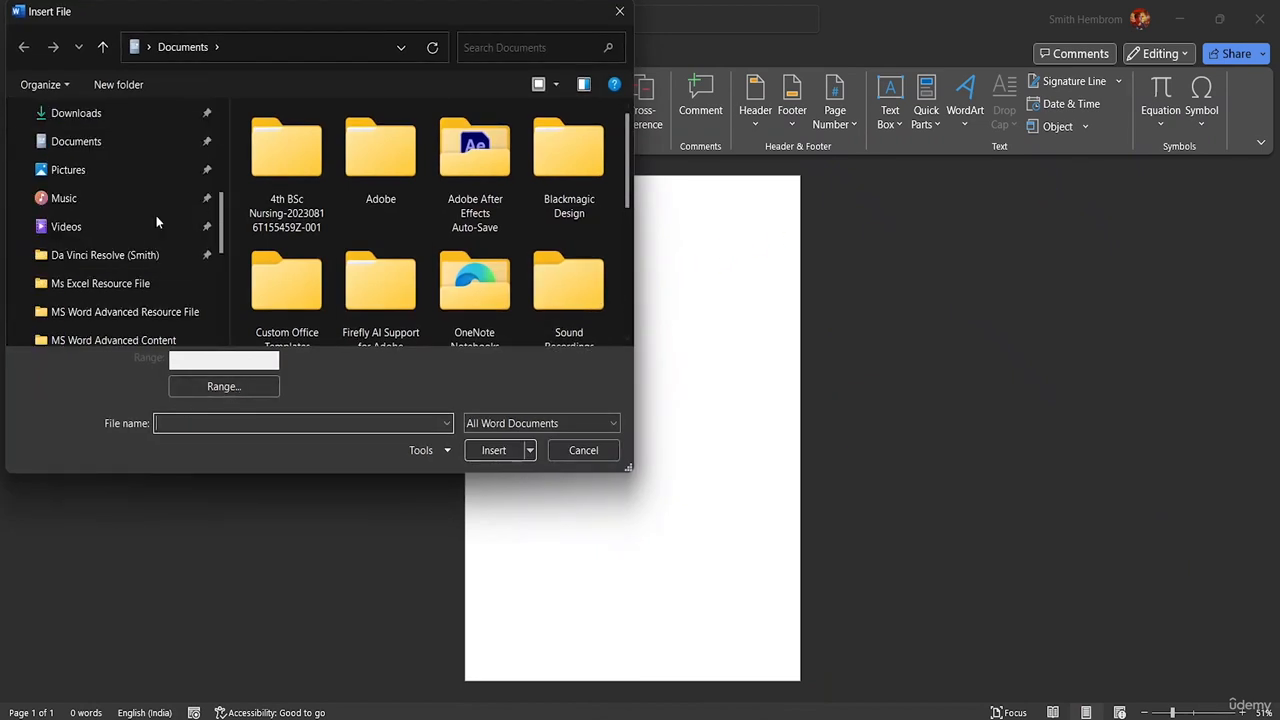
{"action": "left_click", "coordinate": [145, 320]}
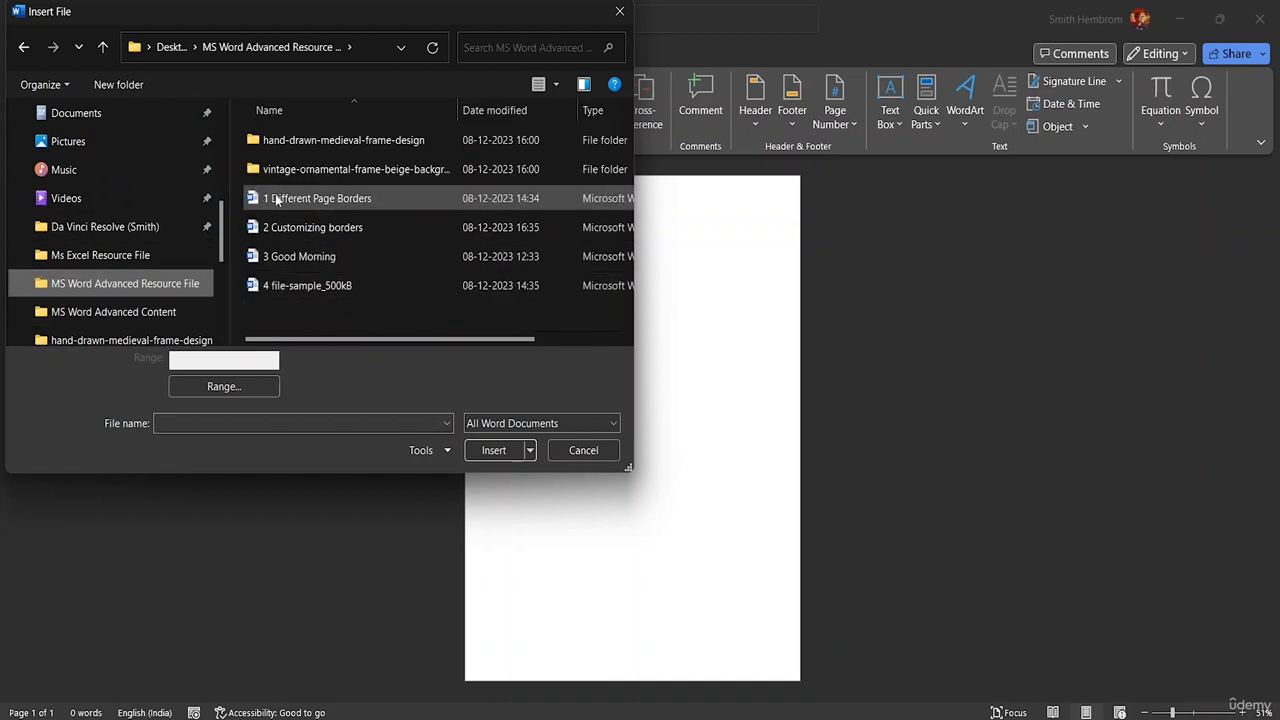
Insert the text of the four numbered documents, 1 Different Page Borders through 4 file-sample_500kB, into the blank document.
{"action": "left_click_drag", "start_coordinate": [351, 300], "coordinate": [329, 198]}
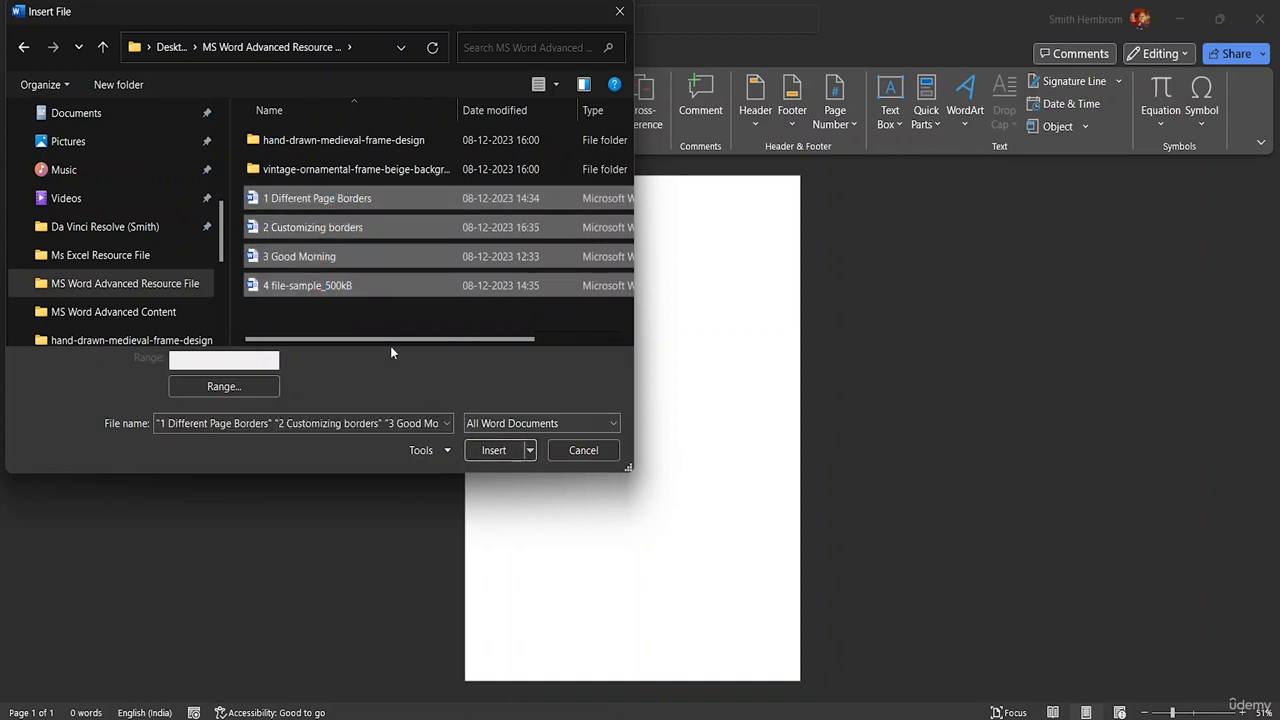
{"action": "left_click", "coordinate": [234, 188]}
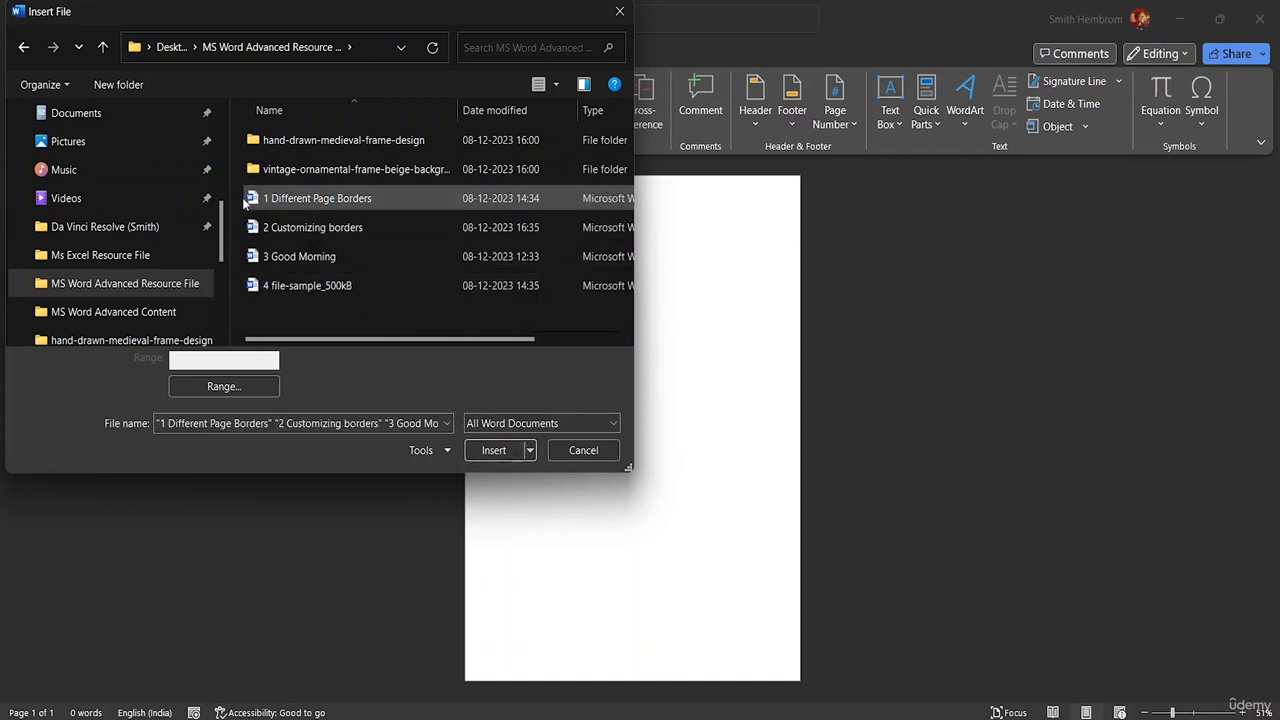
{"action": "left_click_drag", "start_coordinate": [238, 182], "coordinate": [291, 312]}
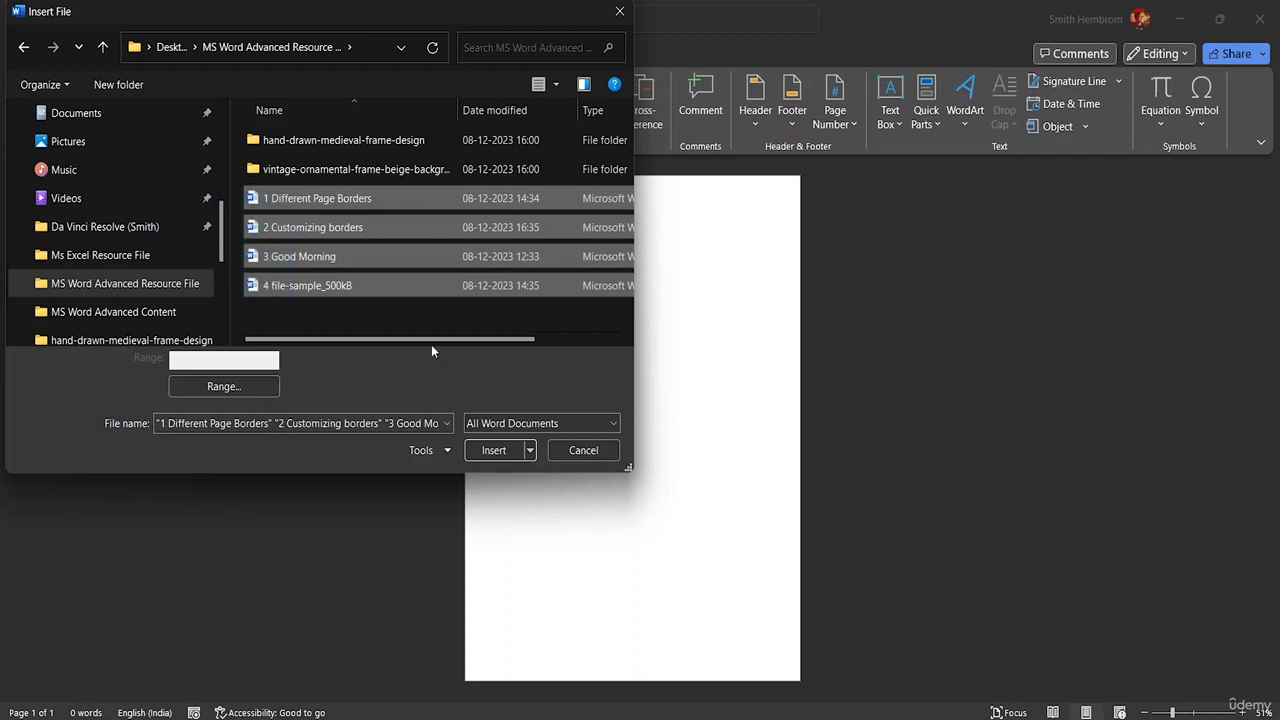
{"action": "left_click", "coordinate": [491, 450]}
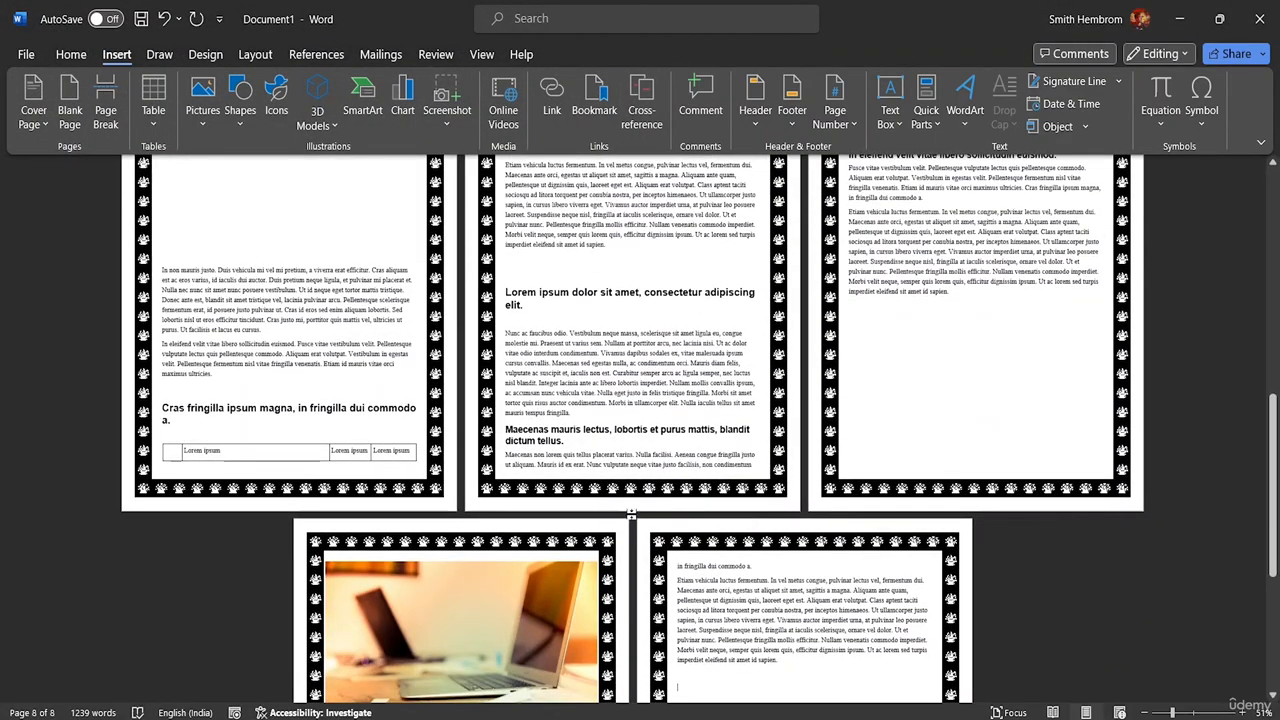
Review the merged document's pages from the last page back to the first, checking the inserted content and page borders.
{"action": "scroll", "coordinate": [634, 527], "scroll_direction": "down", "scroll_amount": 5}
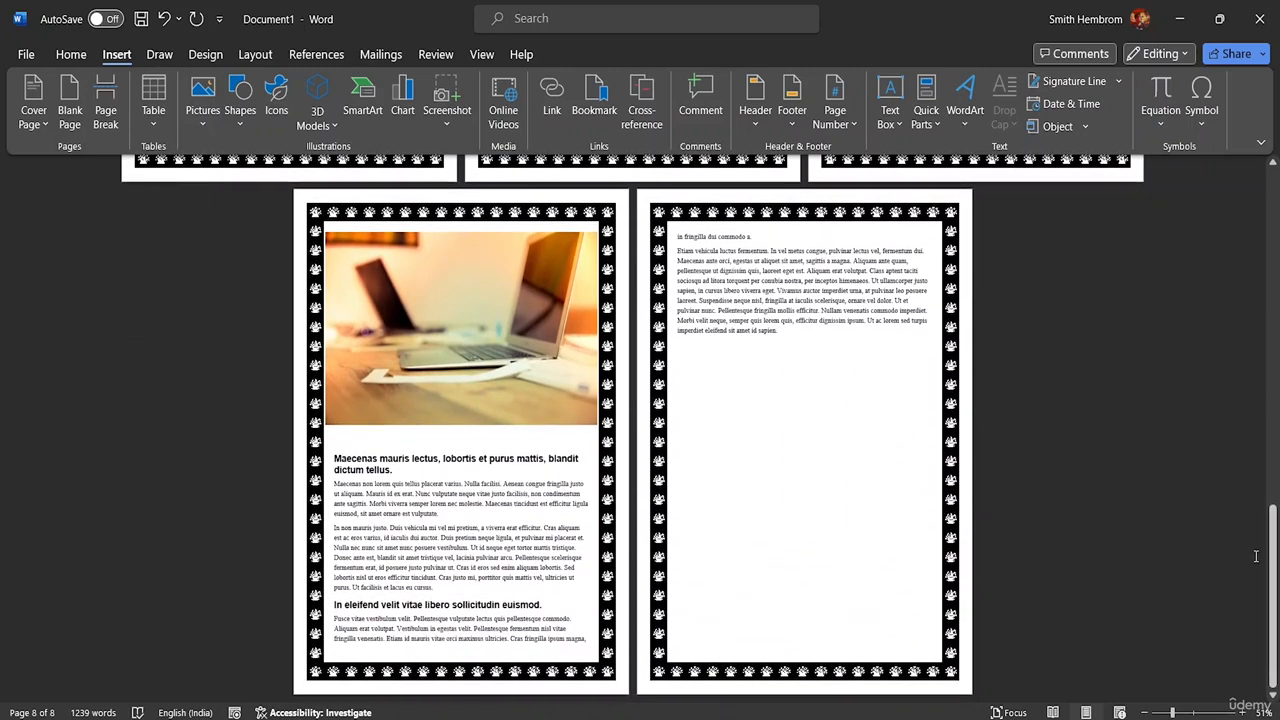
{"action": "left_click_drag", "start_coordinate": [1275, 556], "coordinate": [1268, 240]}
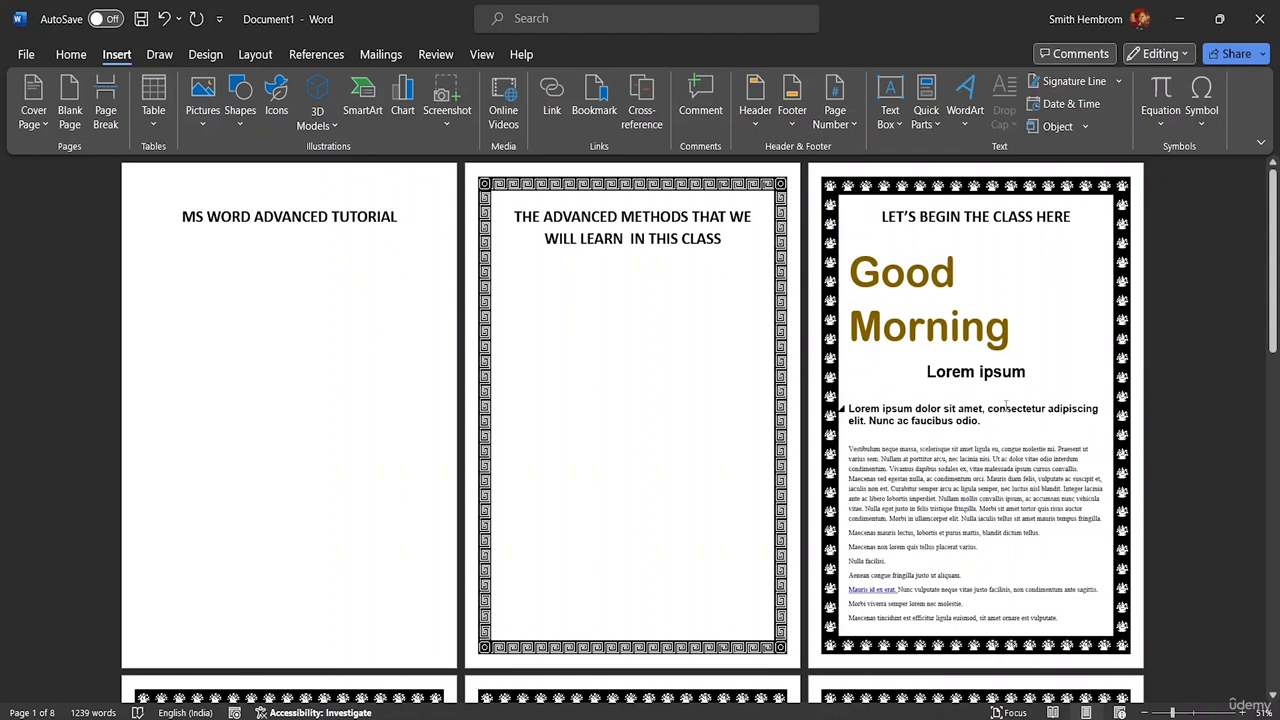
{"action": "scroll", "coordinate": [1022, 264], "scroll_direction": "down", "scroll_amount": 2}
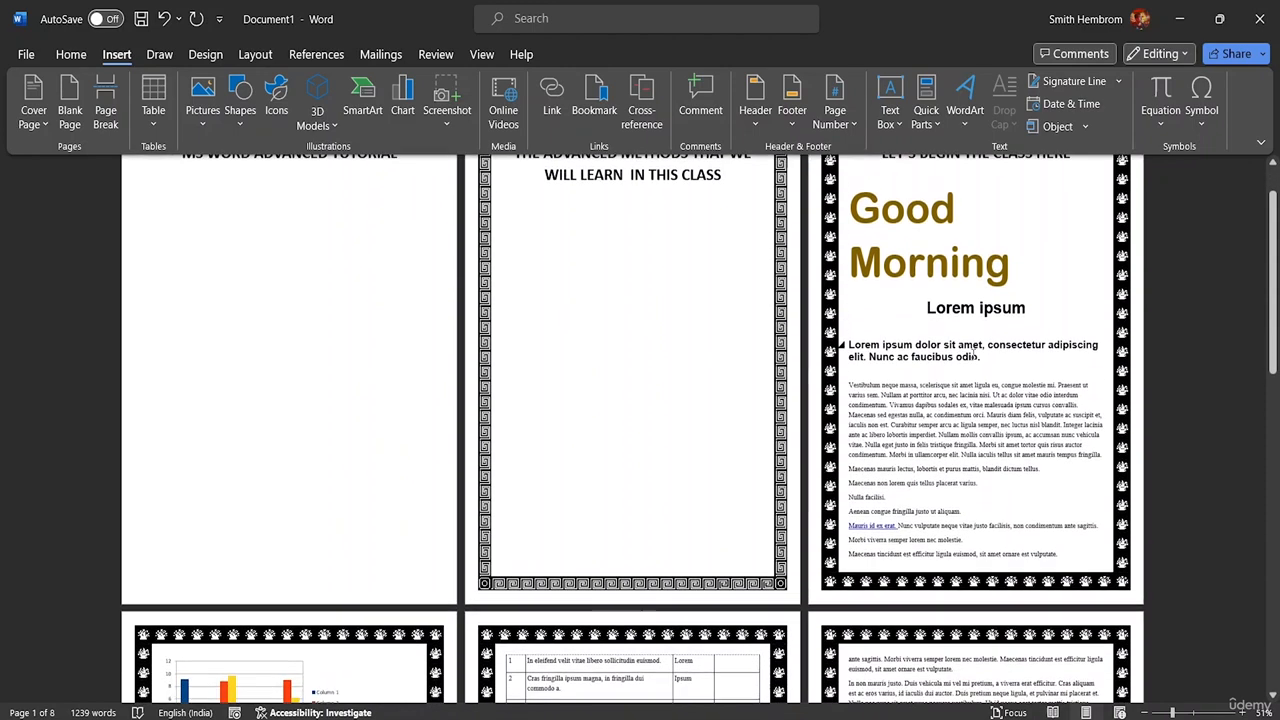
{"action": "scroll", "coordinate": [966, 376], "scroll_direction": "up", "scroll_amount": 2}
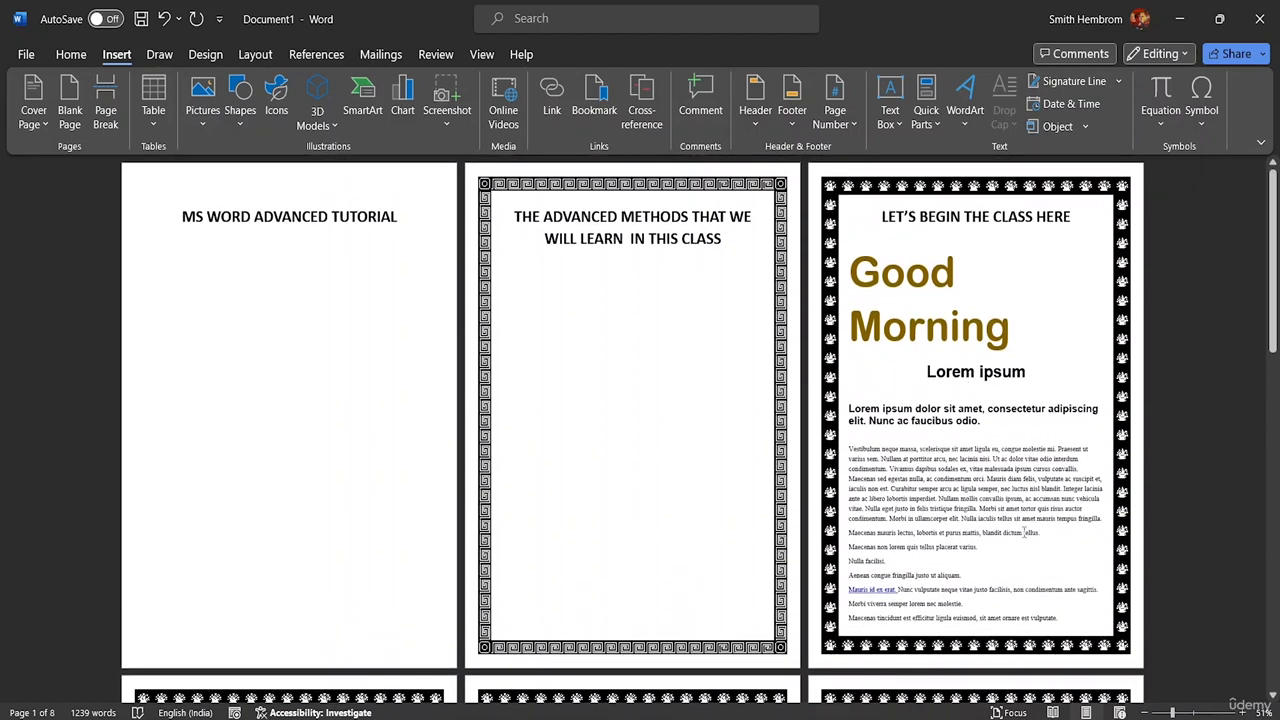
{"action": "scroll", "coordinate": [1015, 341], "scroll_direction": "down", "scroll_amount": 3}
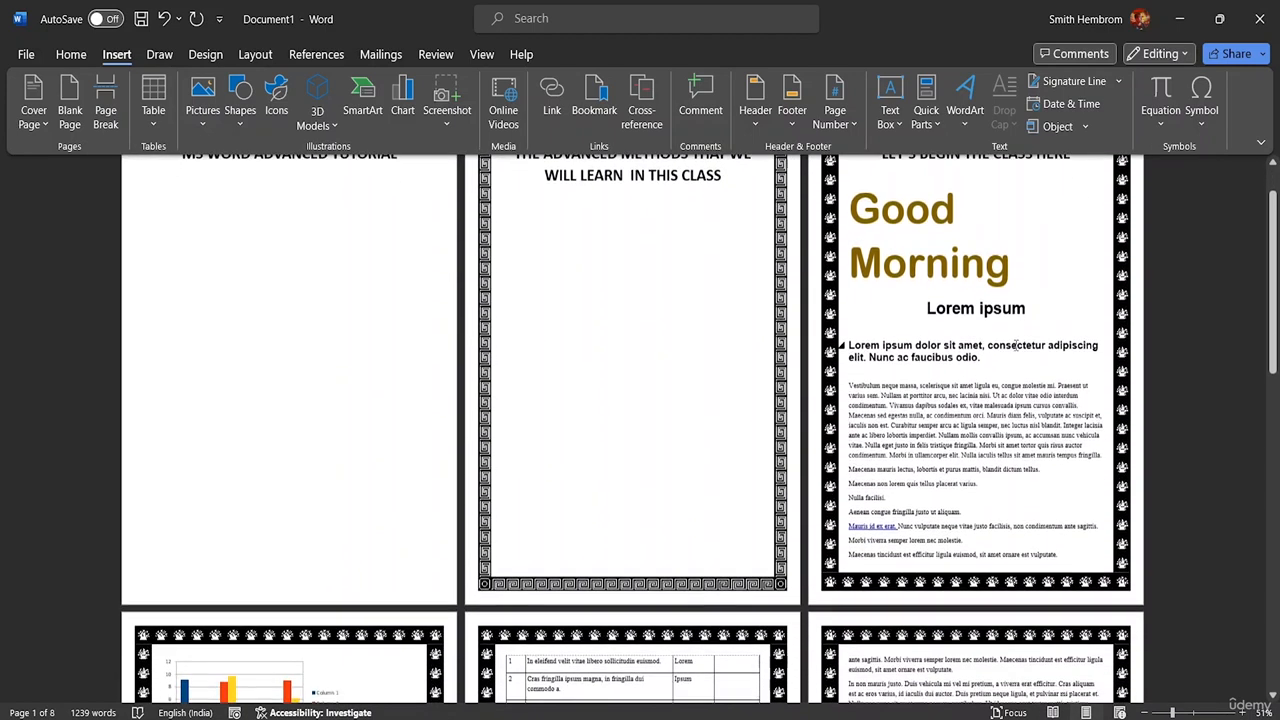
{"action": "scroll", "coordinate": [1016, 344], "scroll_direction": "up", "scroll_amount": 2}
Insert a blank page after the "Good Morning" heading on page 3.
{"action": "left_click", "coordinate": [920, 346]}
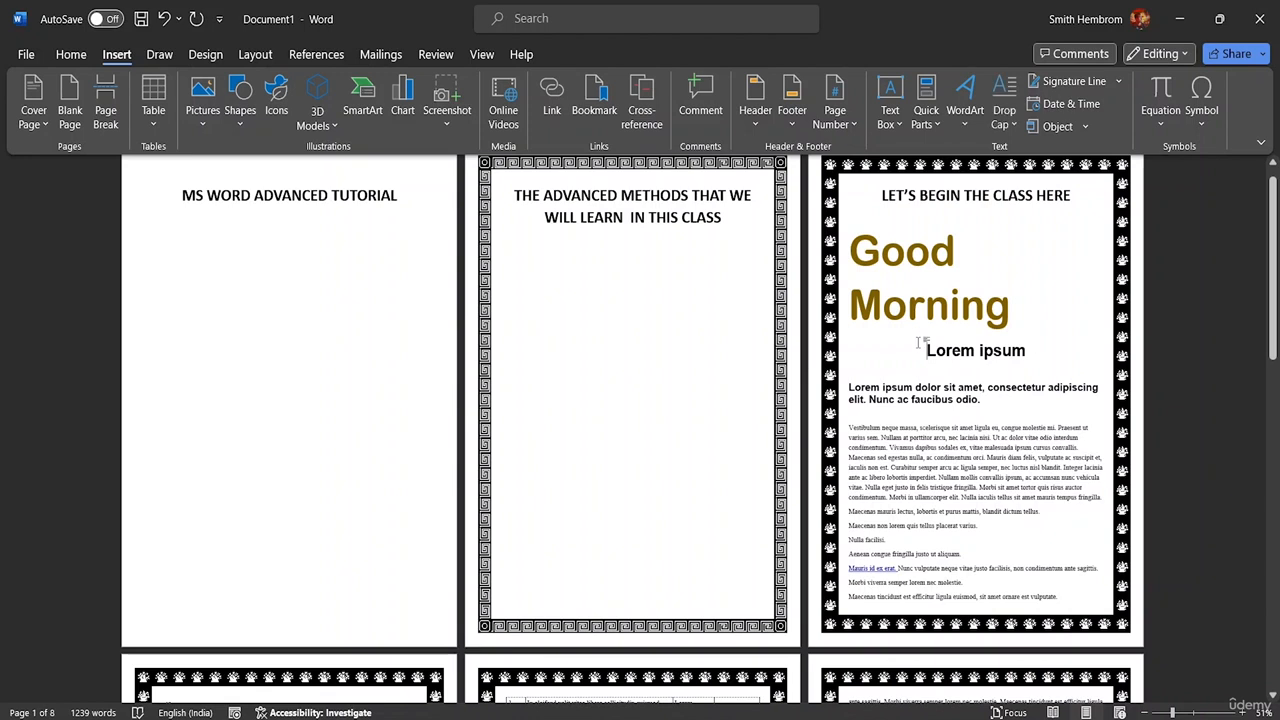
{"action": "left_click", "coordinate": [1060, 280]}
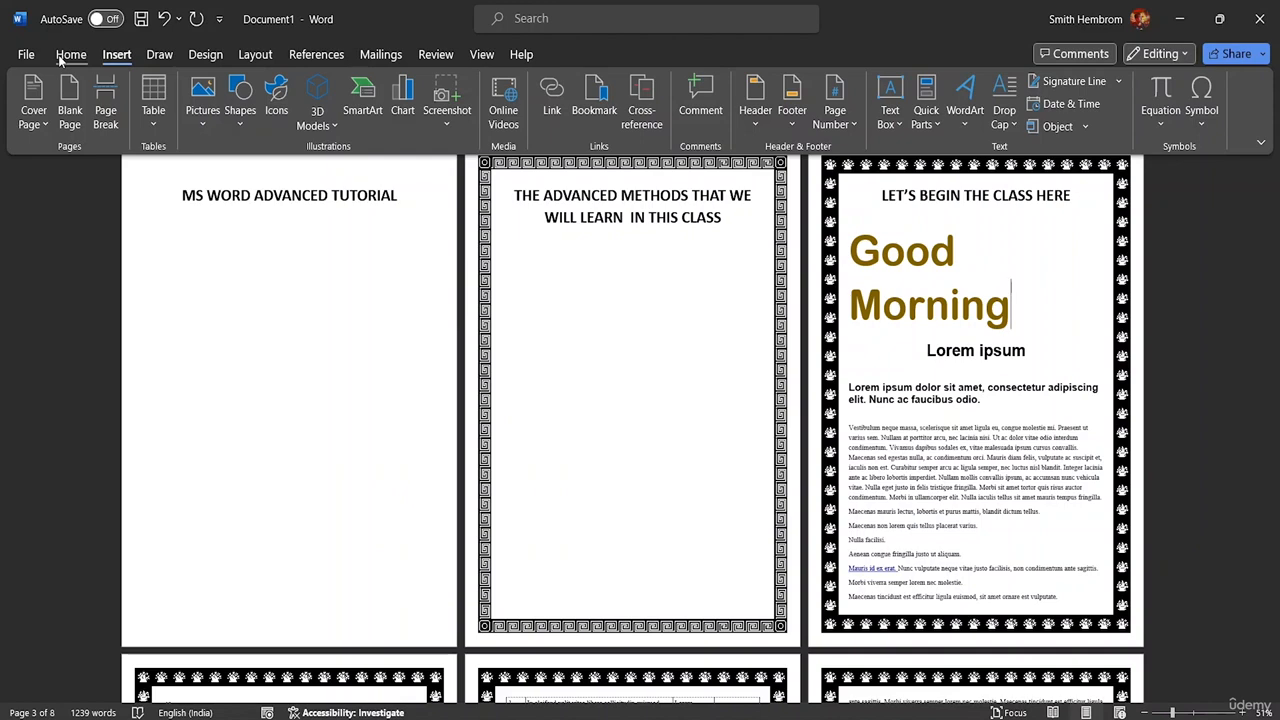
{"action": "scroll", "coordinate": [72, 112], "scroll_direction": "down", "scroll_amount": 1}
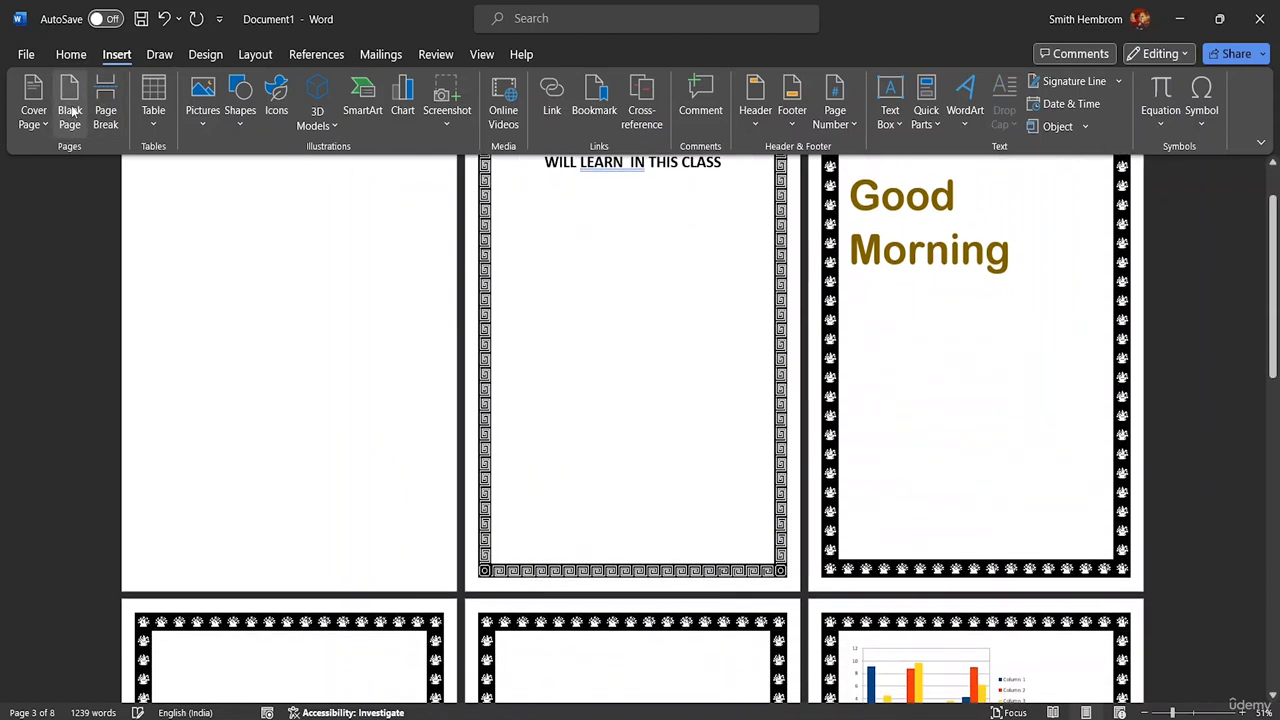
Examine the pages around the "Good Morning" heading to check the blank page and the content that follows it.
{"action": "scroll", "coordinate": [663, 349], "scroll_direction": "down", "scroll_amount": 4}
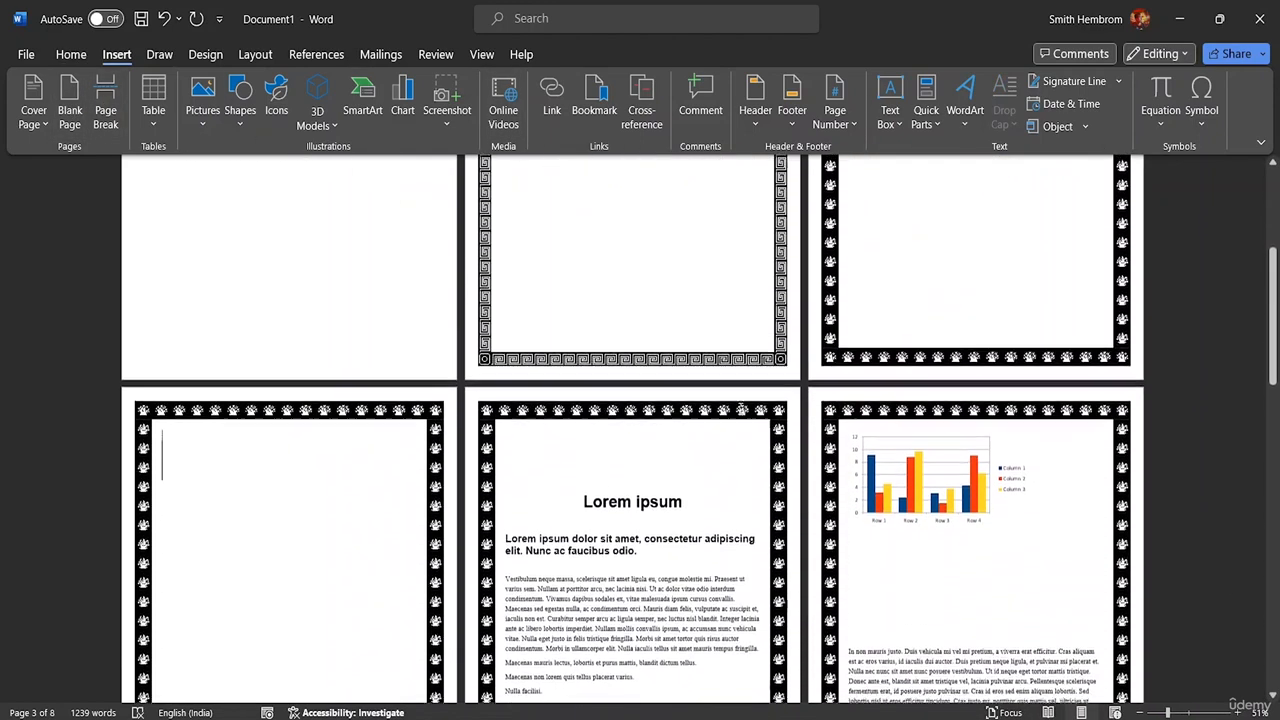
{"action": "scroll", "coordinate": [776, 420], "scroll_direction": "up", "scroll_amount": 5}
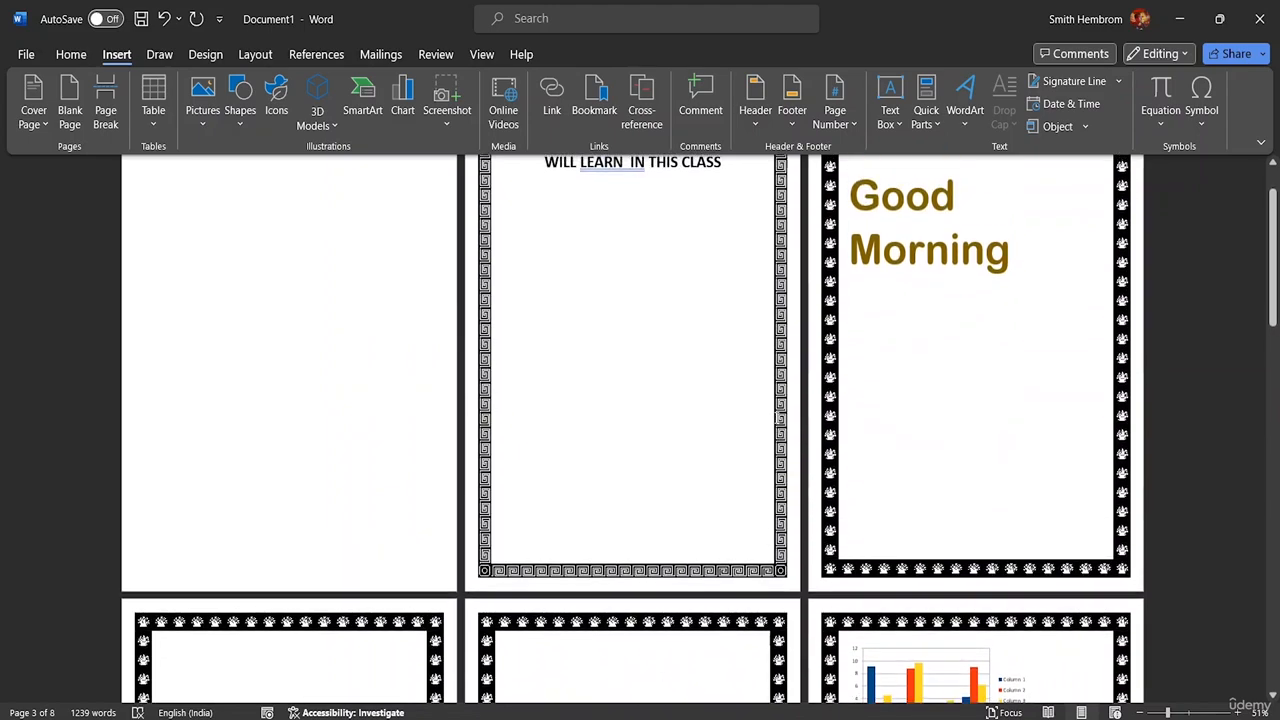
{"action": "scroll", "coordinate": [463, 398], "scroll_direction": "down", "scroll_amount": 1}
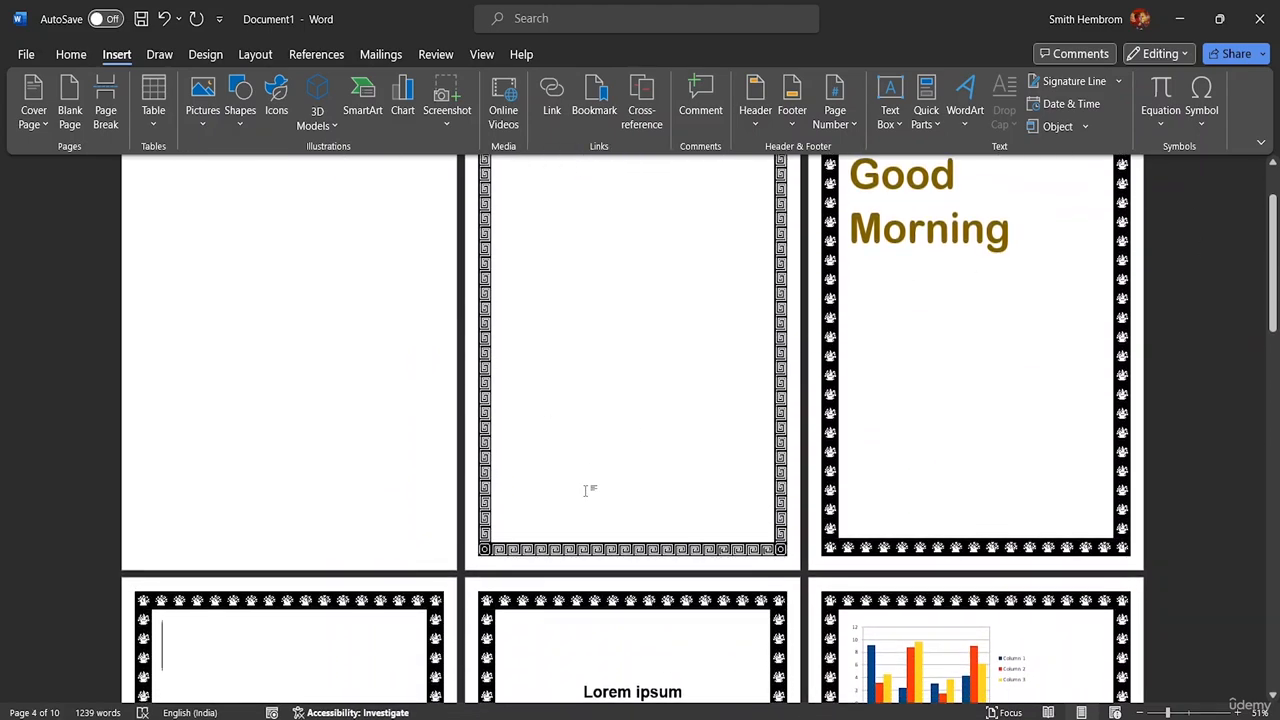
{"action": "scroll", "coordinate": [587, 490], "scroll_direction": "down", "scroll_amount": 4}
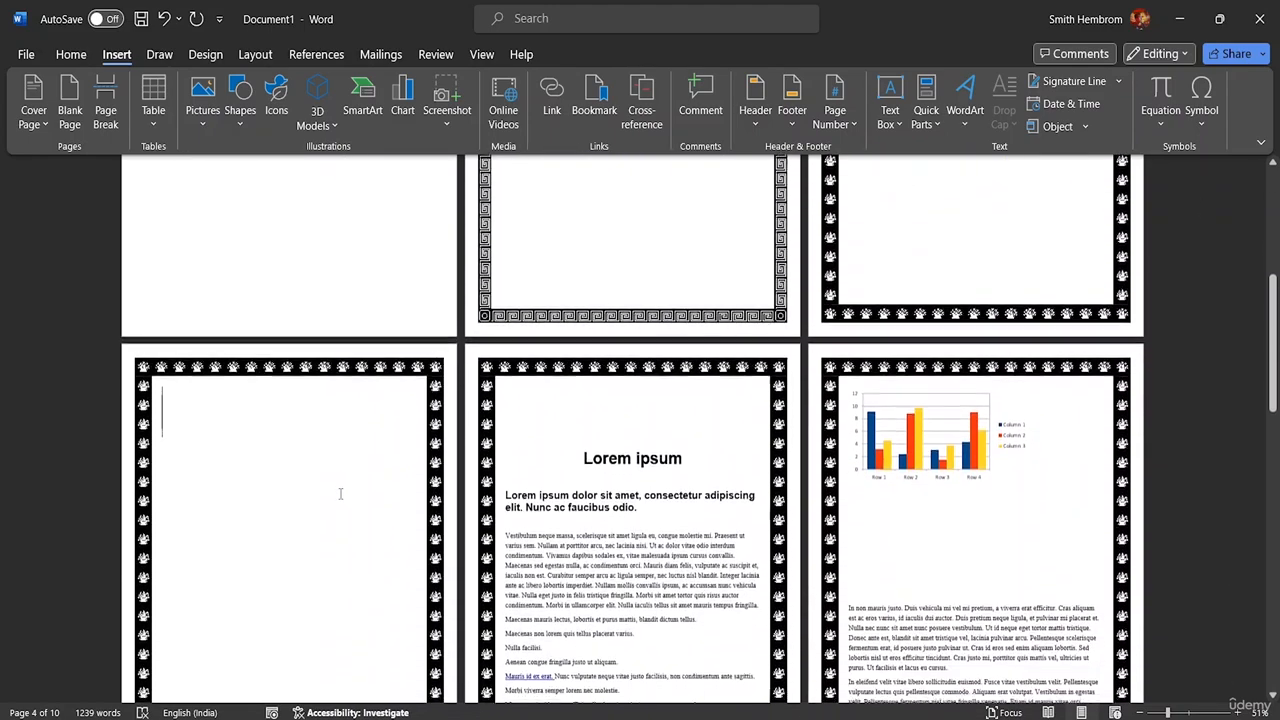
{"action": "scroll", "coordinate": [340, 493], "scroll_direction": "down", "scroll_amount": 3}
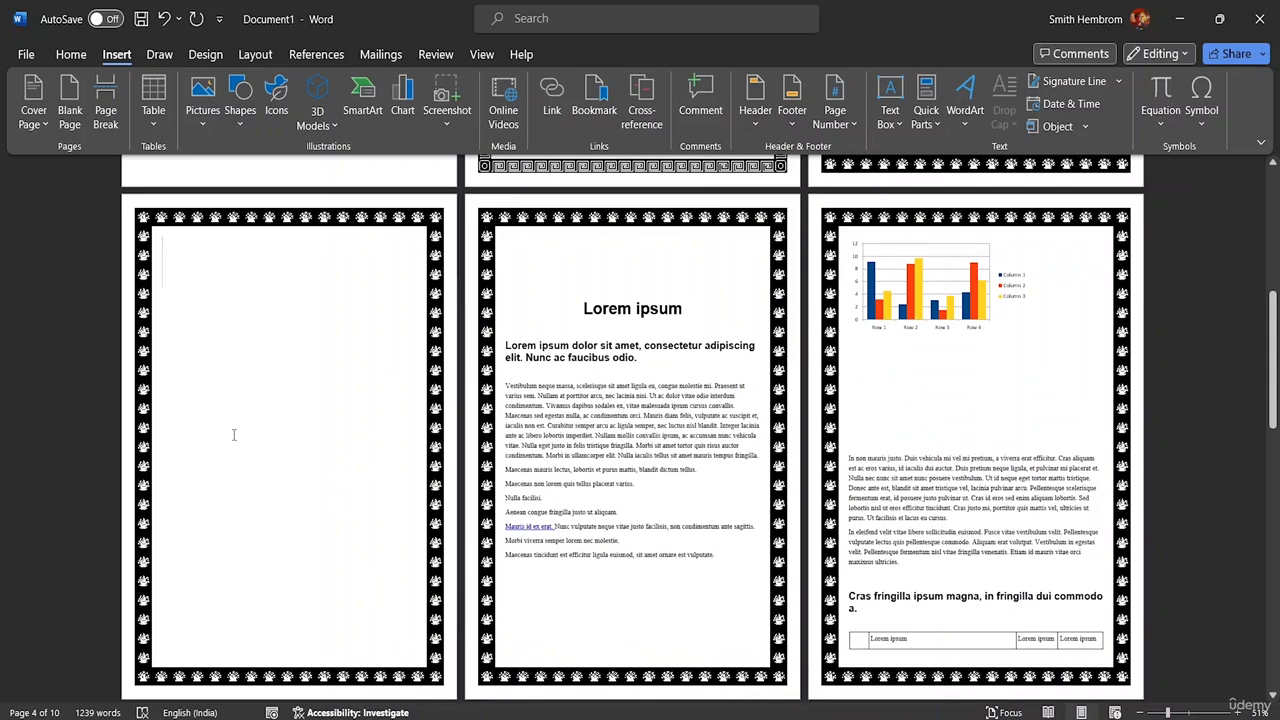
{"action": "scroll", "coordinate": [462, 372], "scroll_direction": "up", "scroll_amount": 6}
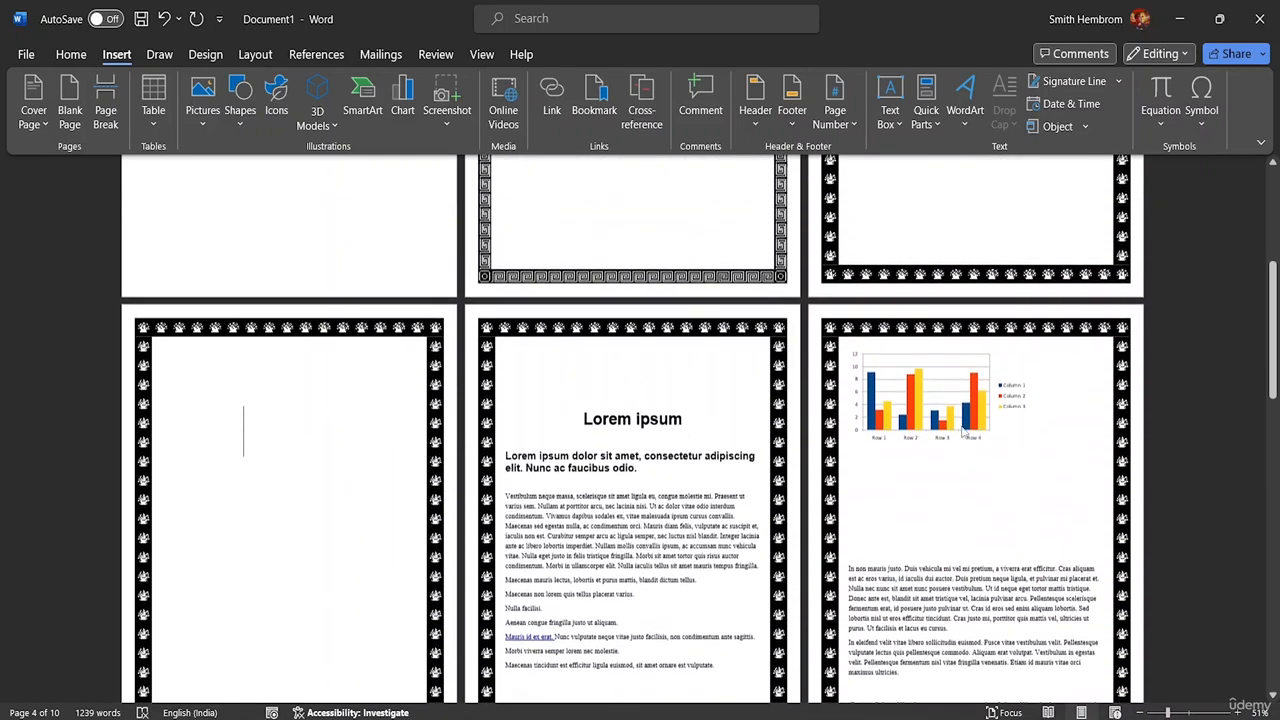
{"action": "scroll", "coordinate": [1014, 345], "scroll_direction": "up", "scroll_amount": 2}
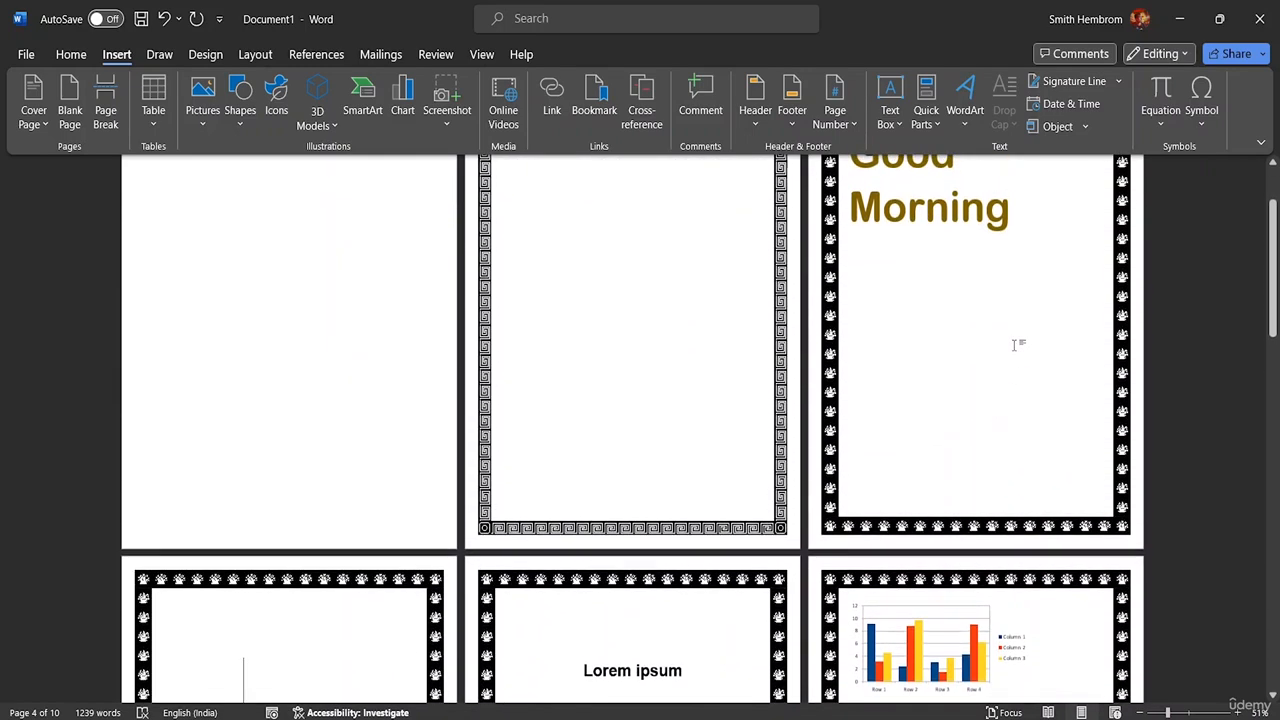
{"action": "scroll", "coordinate": [1014, 345], "scroll_direction": "down", "scroll_amount": 4}
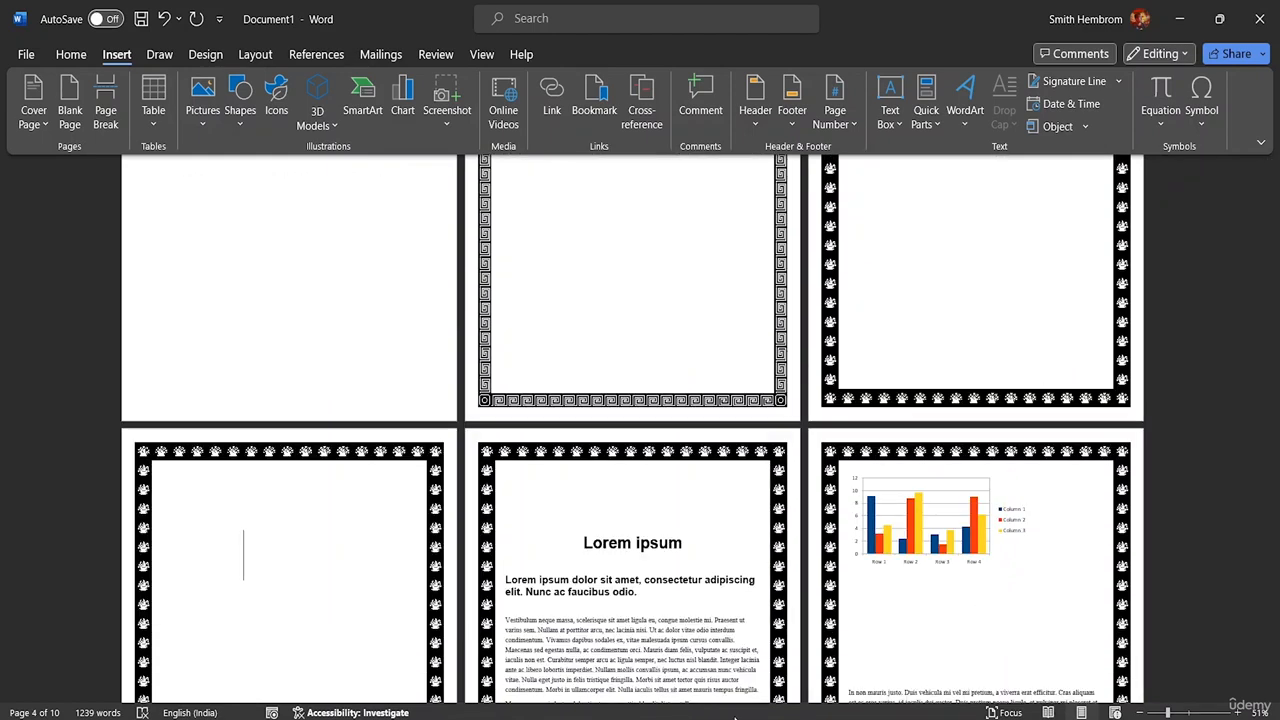
Switch to the resource folder in File Explorer and arrange its window beside the merged document's window.
{"action": "left_click", "coordinate": [846, 718]}
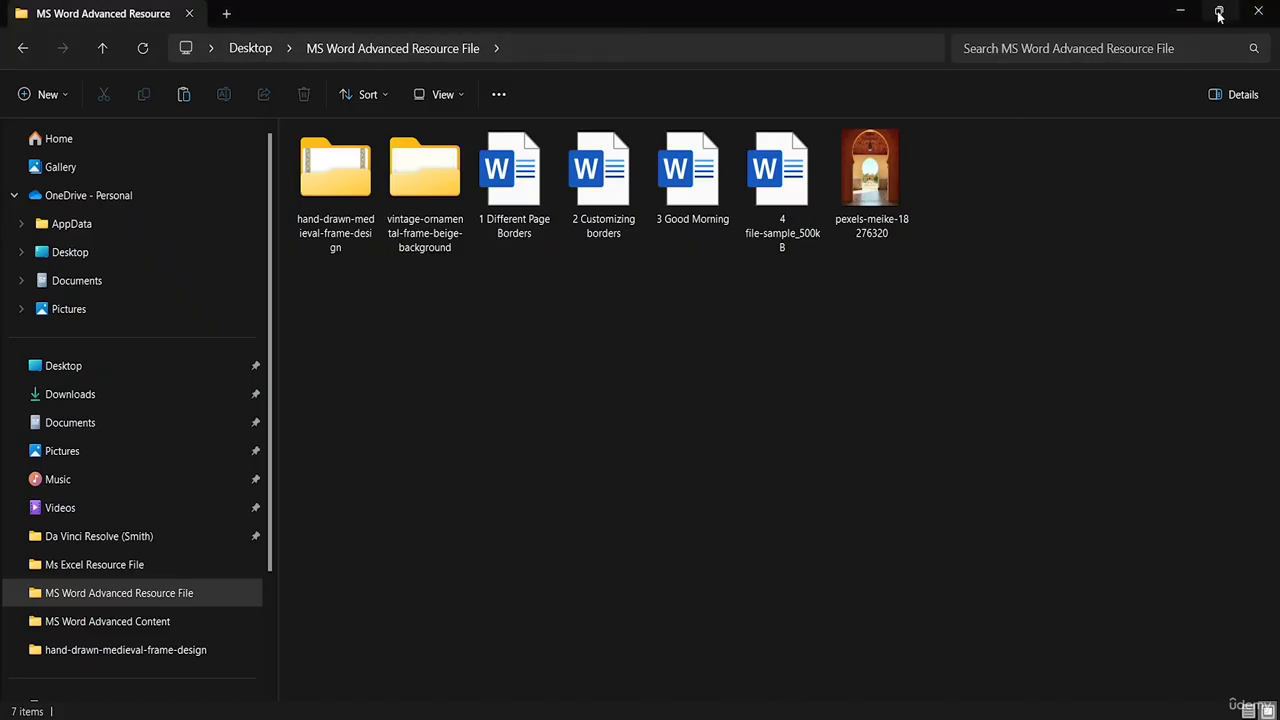
{"action": "left_click", "coordinate": [1219, 12]}
{"action": "left_click_drag", "start_coordinate": [914, 20], "coordinate": [1006, 93]}
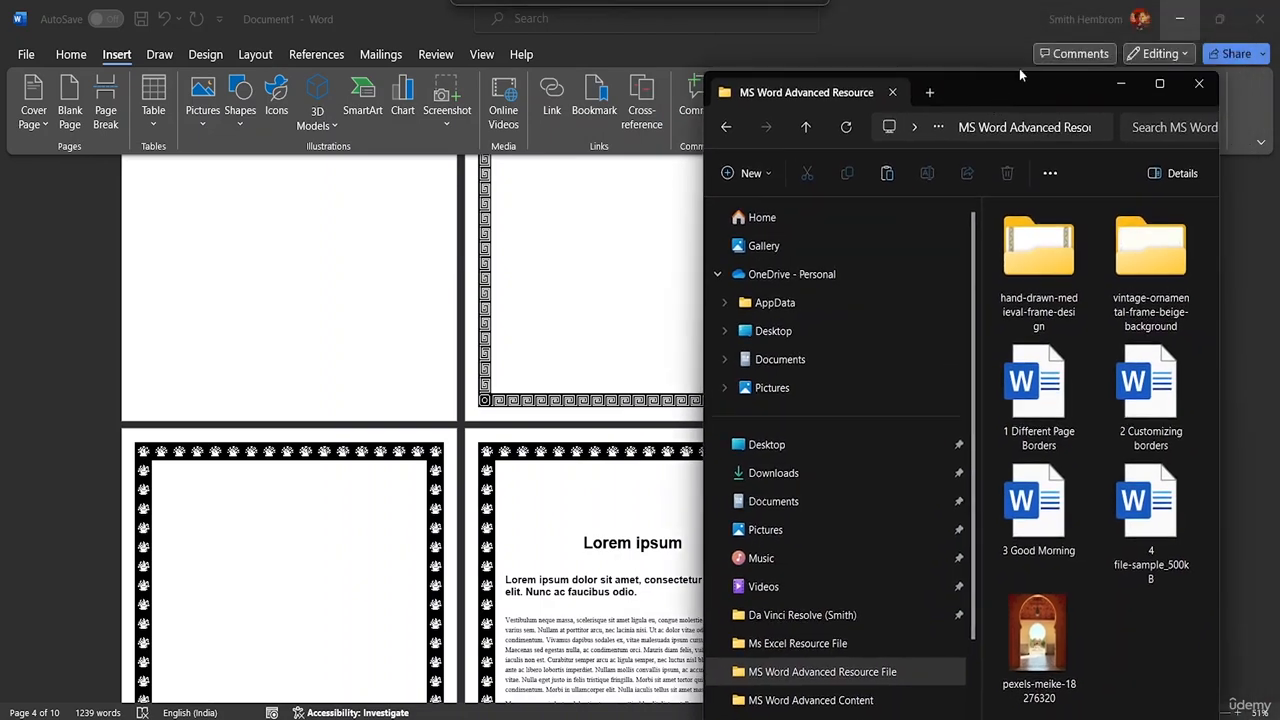
{"action": "left_click", "coordinate": [1213, 21]}
{"action": "left_click", "coordinate": [1216, 20]}
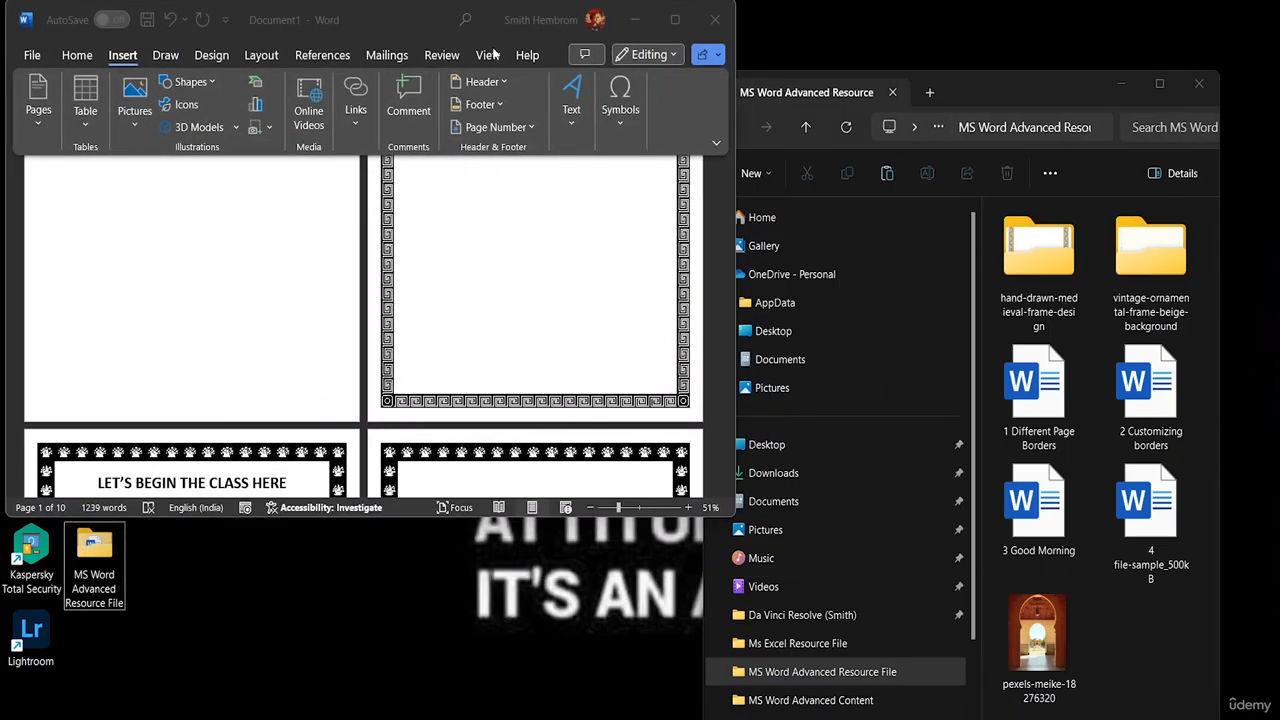
{"action": "left_click_drag", "start_coordinate": [398, 16], "coordinate": [374, 120]}
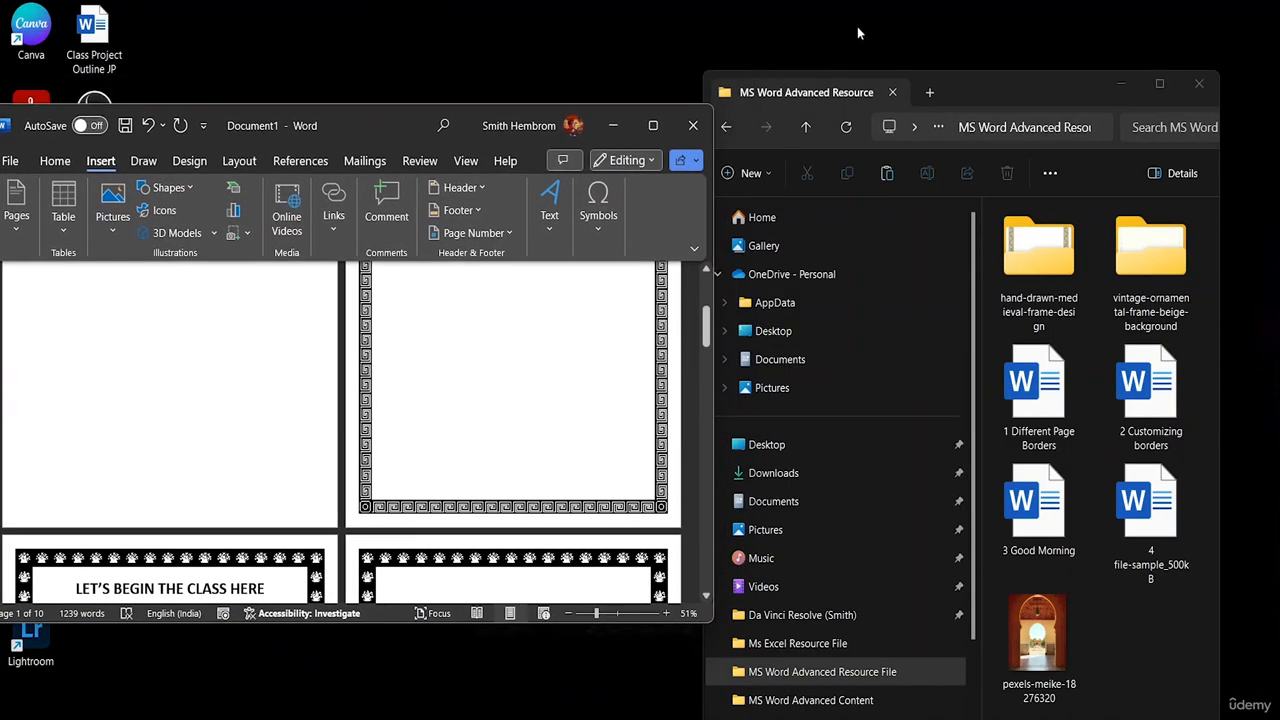
Open 1 Different Page Borders beside the merged document and compare the page borders of both.
{"action": "double_click", "coordinate": [1040, 395]}
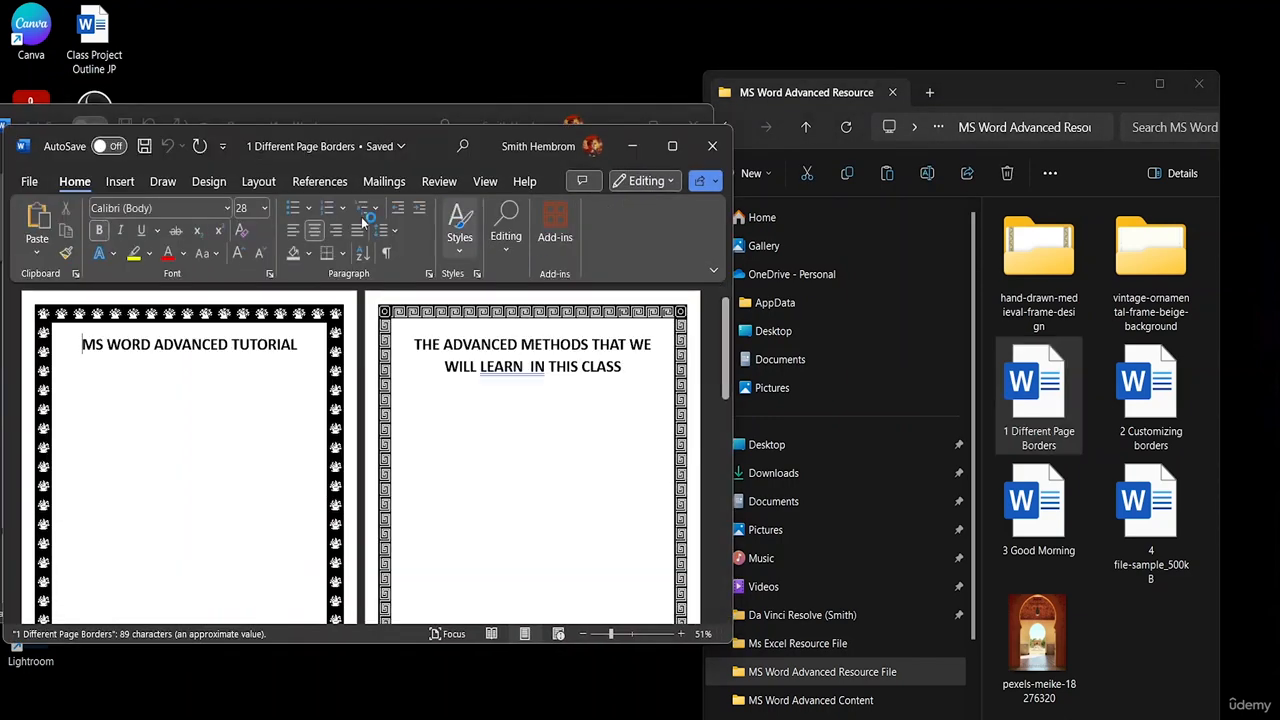
{"action": "left_click_drag", "start_coordinate": [426, 141], "coordinate": [961, 112]}
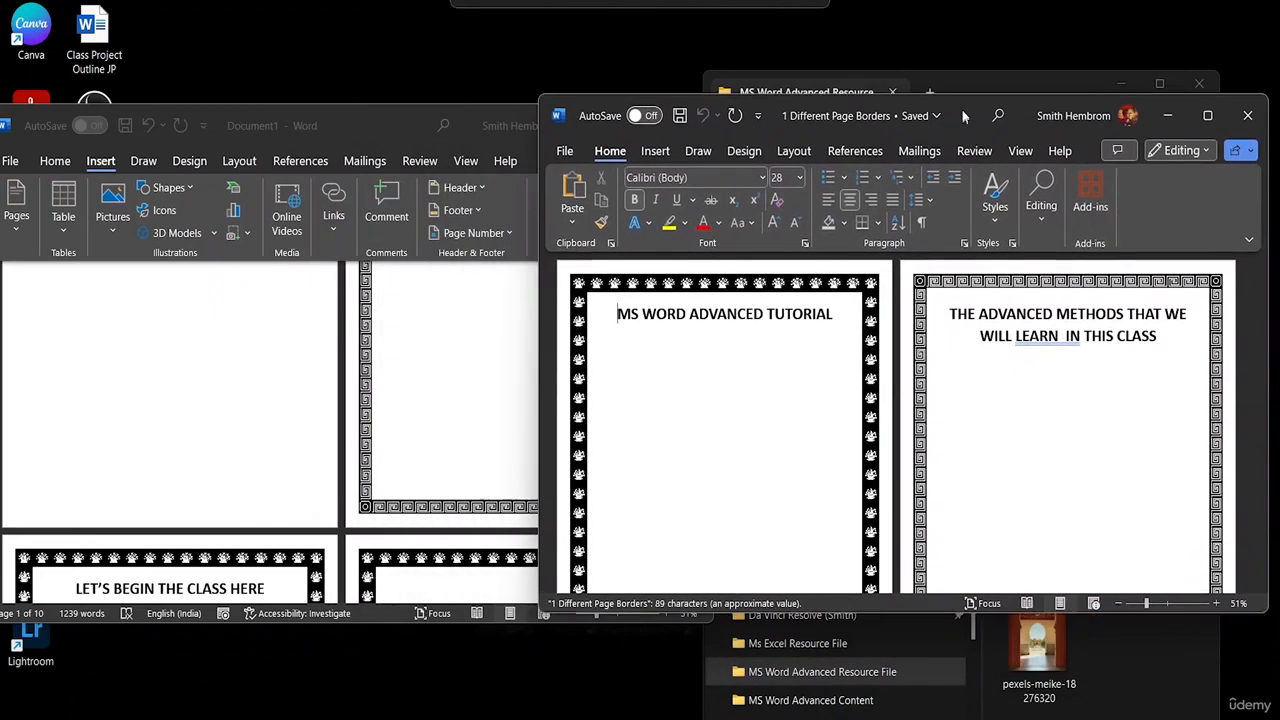
{"action": "scroll", "coordinate": [430, 460], "scroll_direction": "up", "scroll_amount": 3}
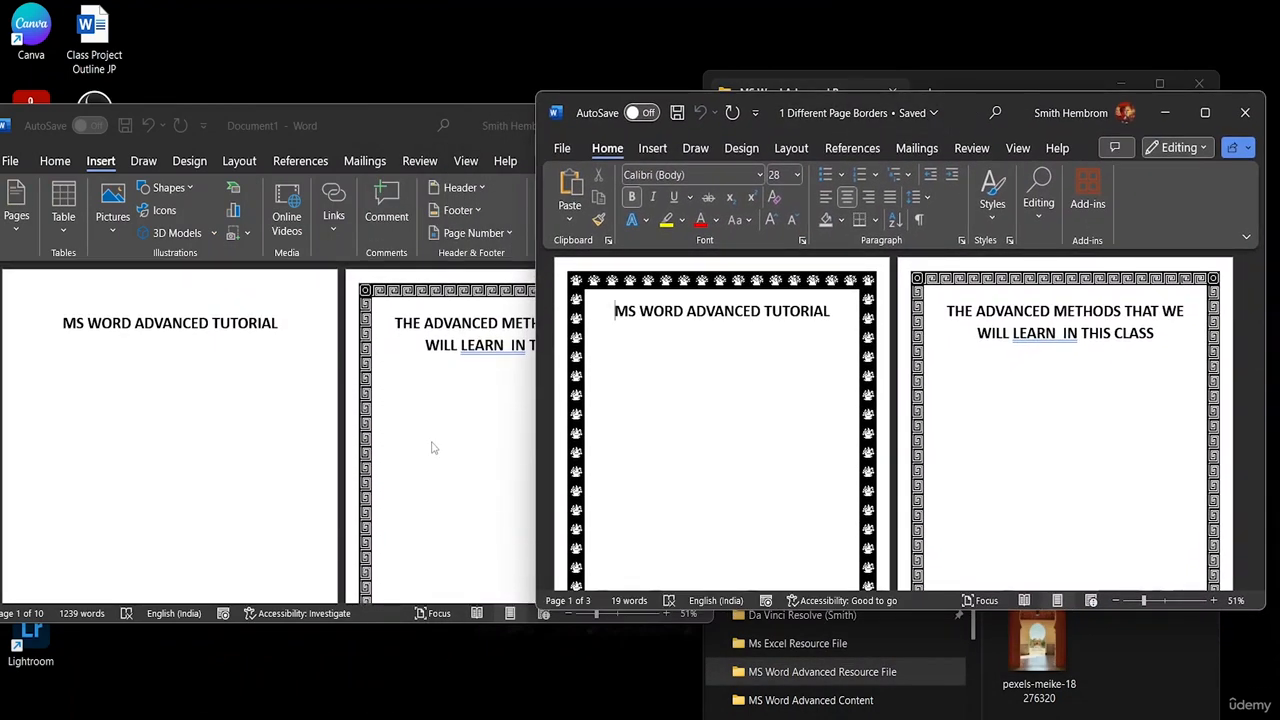
{"action": "scroll", "coordinate": [431, 449], "scroll_direction": "down", "scroll_amount": 5}
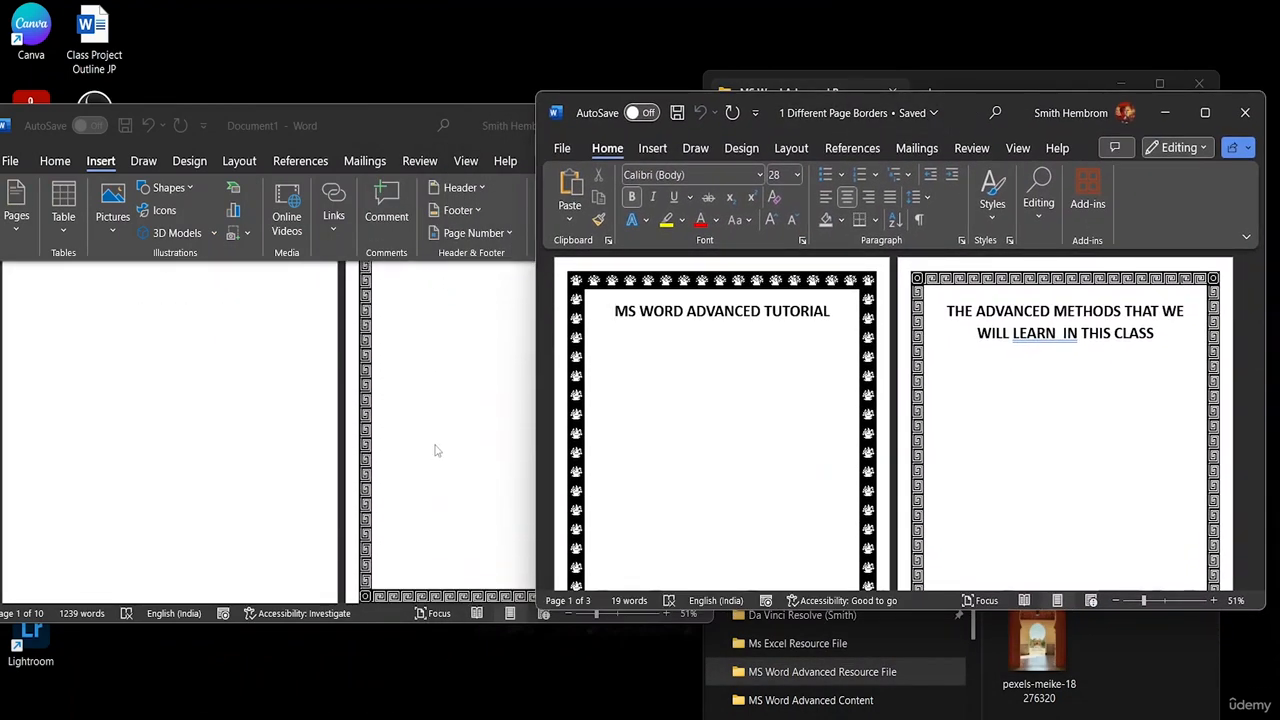
Minimize 1 Different Page Borders, open 2 Customizing borders beside the merged document, and compare it with the merged pages.
{"action": "left_click", "coordinate": [1163, 114]}
{"action": "double_click", "coordinate": [1157, 436]}
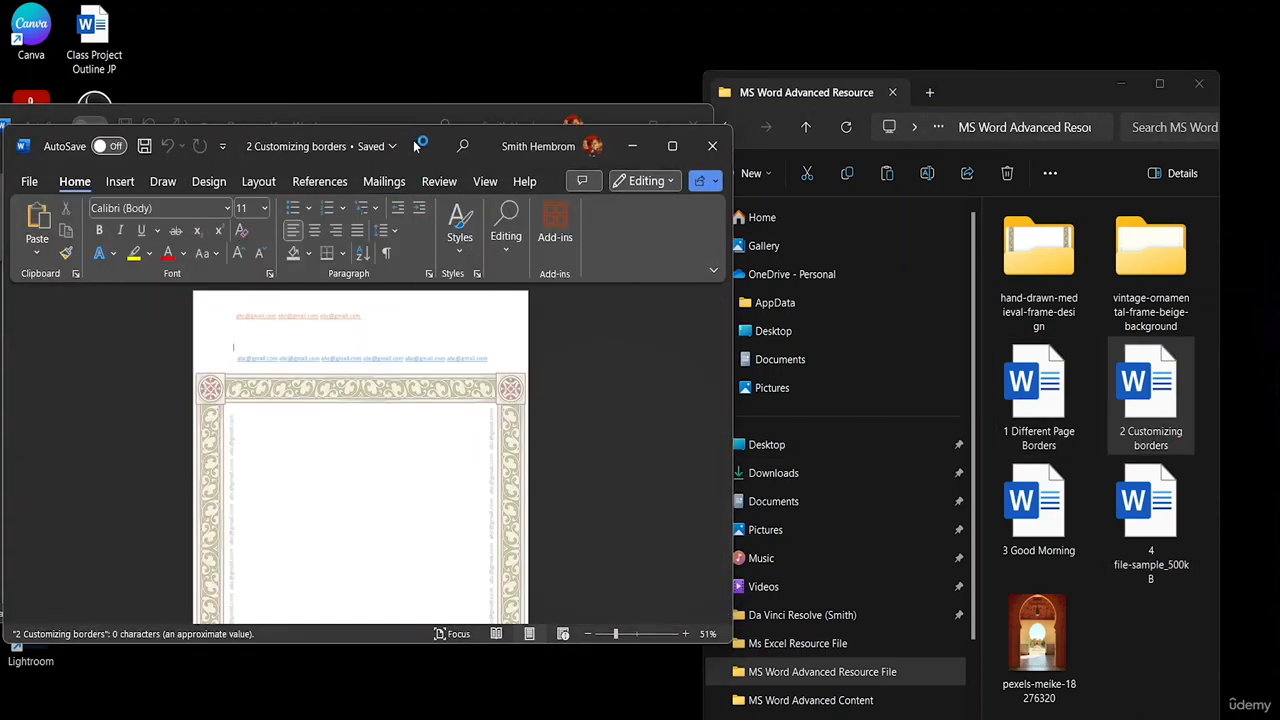
{"action": "left_click_drag", "start_coordinate": [427, 146], "coordinate": [934, 43]}
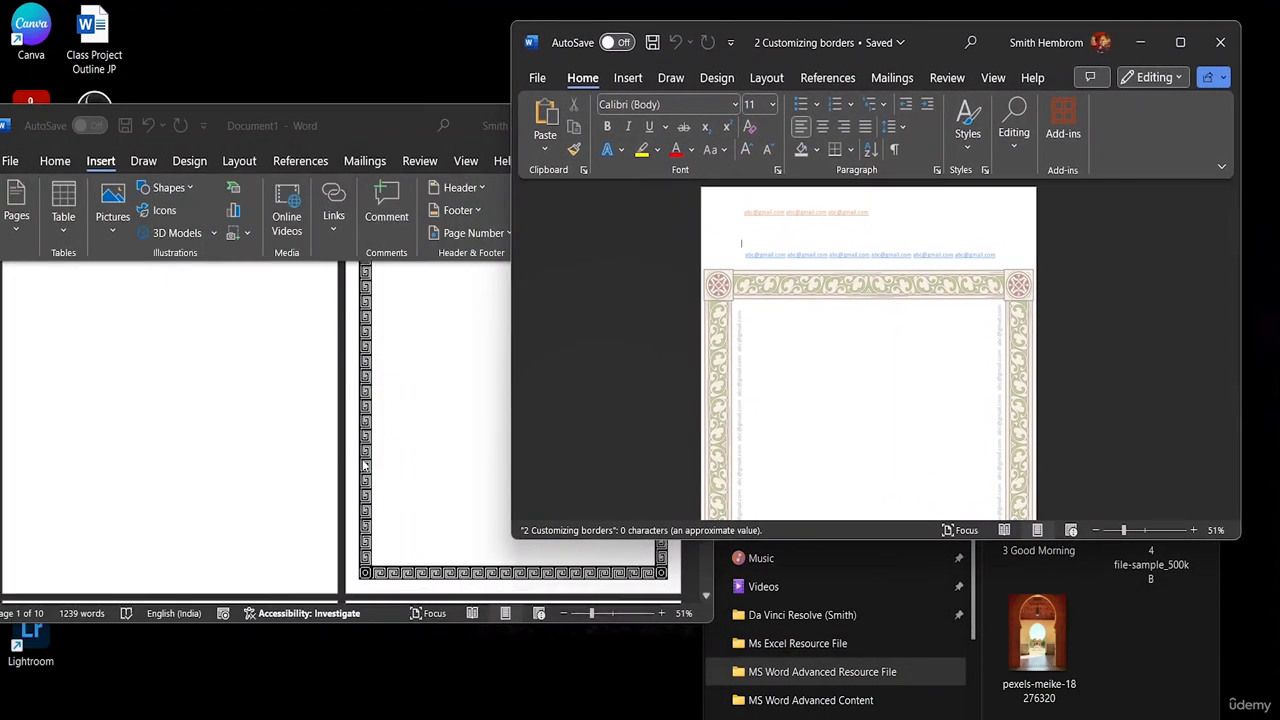
{"action": "scroll", "coordinate": [360, 455], "scroll_direction": "down", "scroll_amount": 6}
{"action": "scroll", "coordinate": [360, 455], "scroll_direction": "down", "scroll_amount": 5}
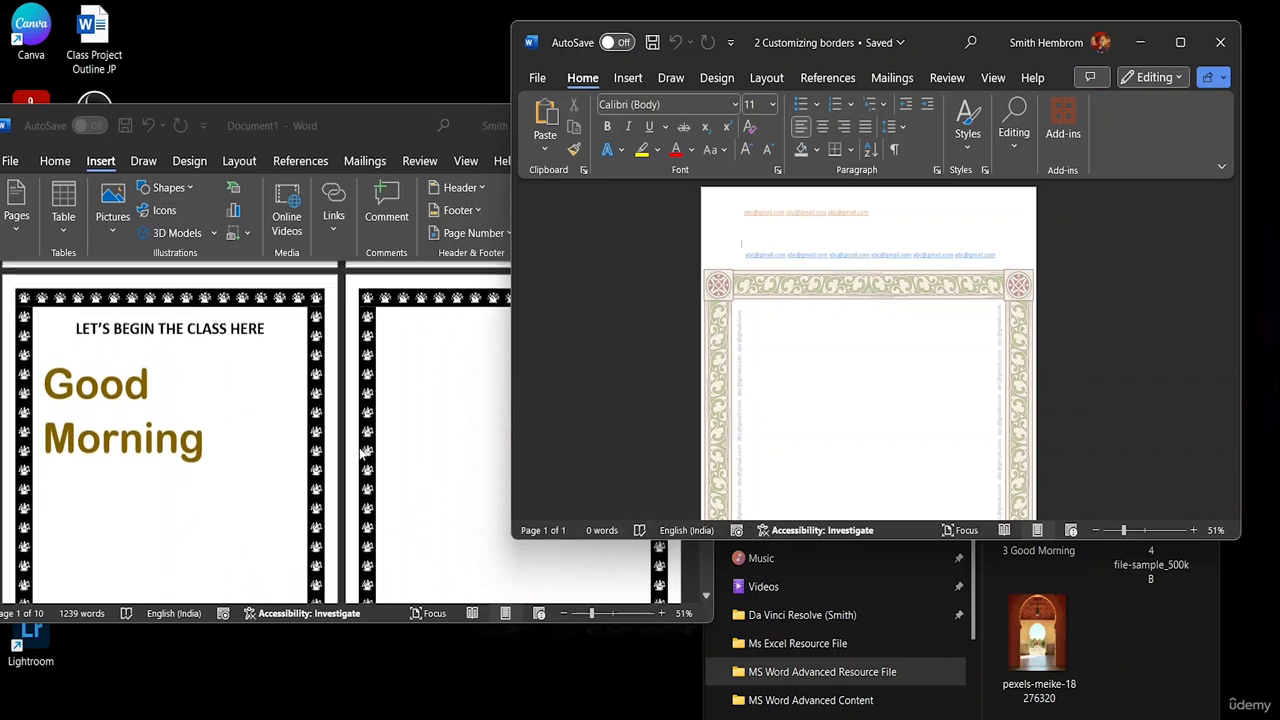
{"action": "scroll", "coordinate": [361, 453], "scroll_direction": "down", "scroll_amount": 3}
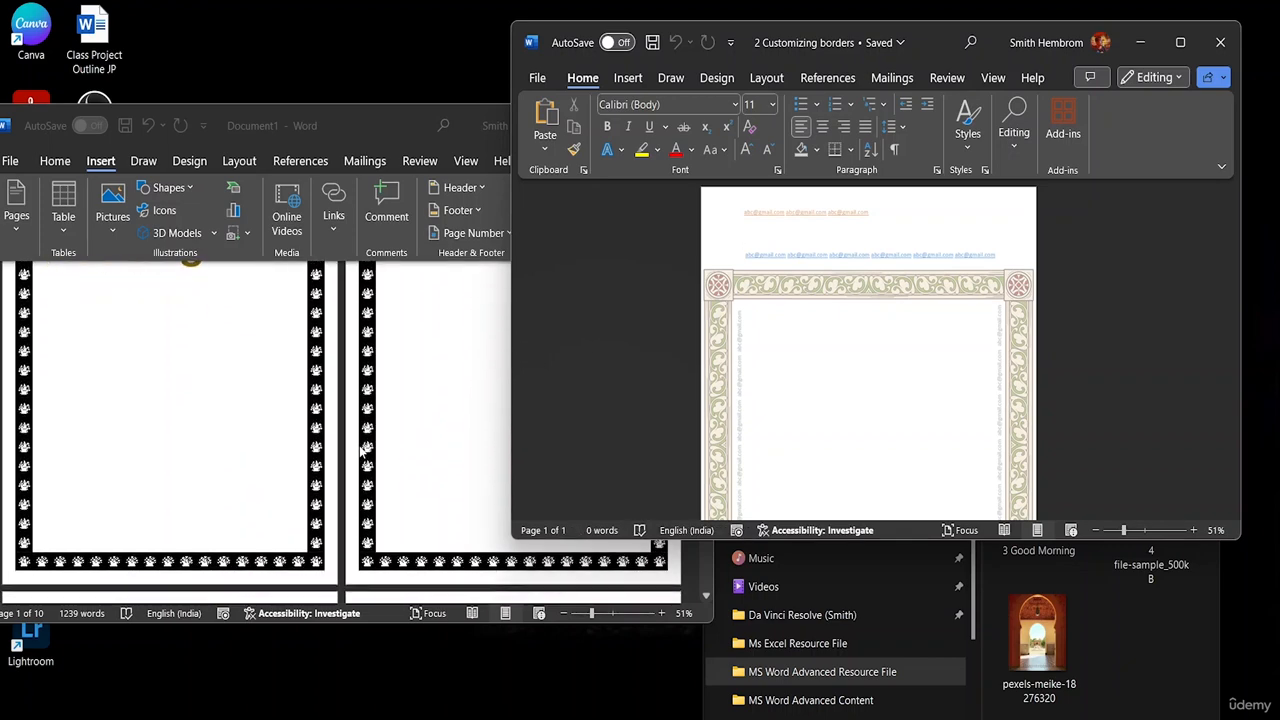
{"action": "scroll", "coordinate": [362, 448], "scroll_direction": "up", "scroll_amount": 9}
{"action": "scroll", "coordinate": [365, 438], "scroll_direction": "up", "scroll_amount": 4}
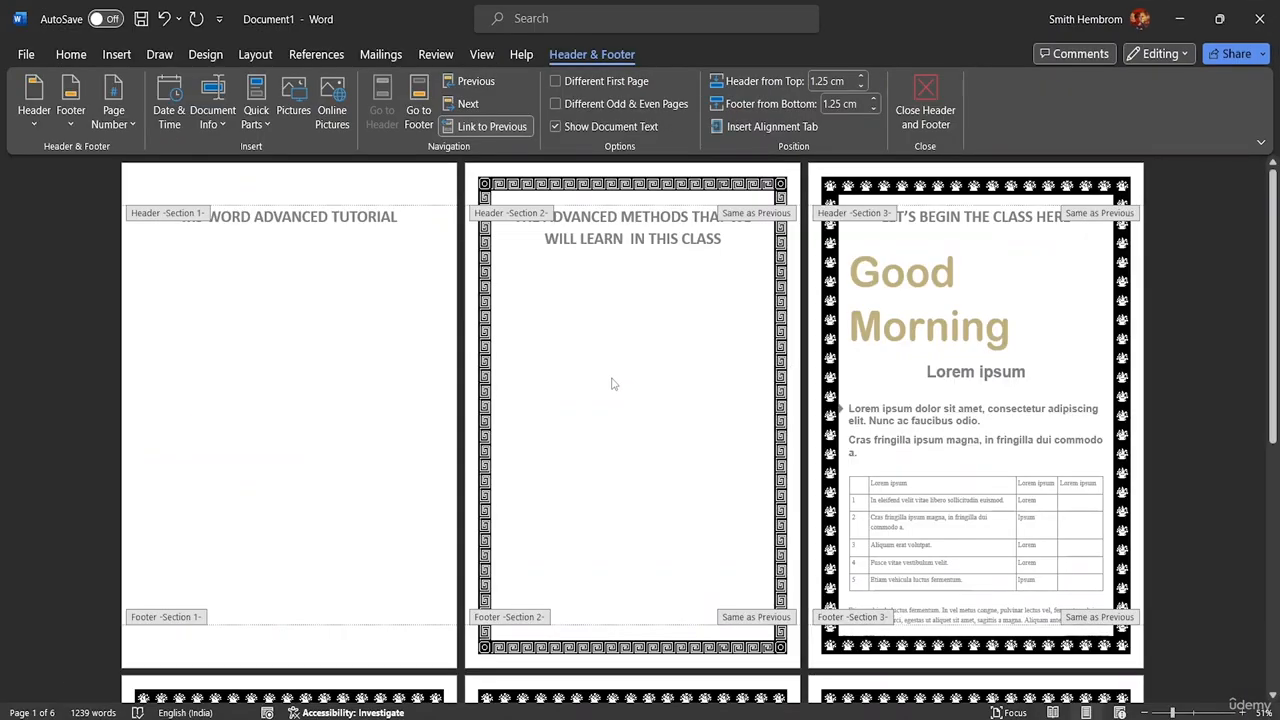
Return from the header to the body text and delete "IN THIS CLASS" from the second page's heading.
{"action": "double_click", "coordinate": [613, 384]}
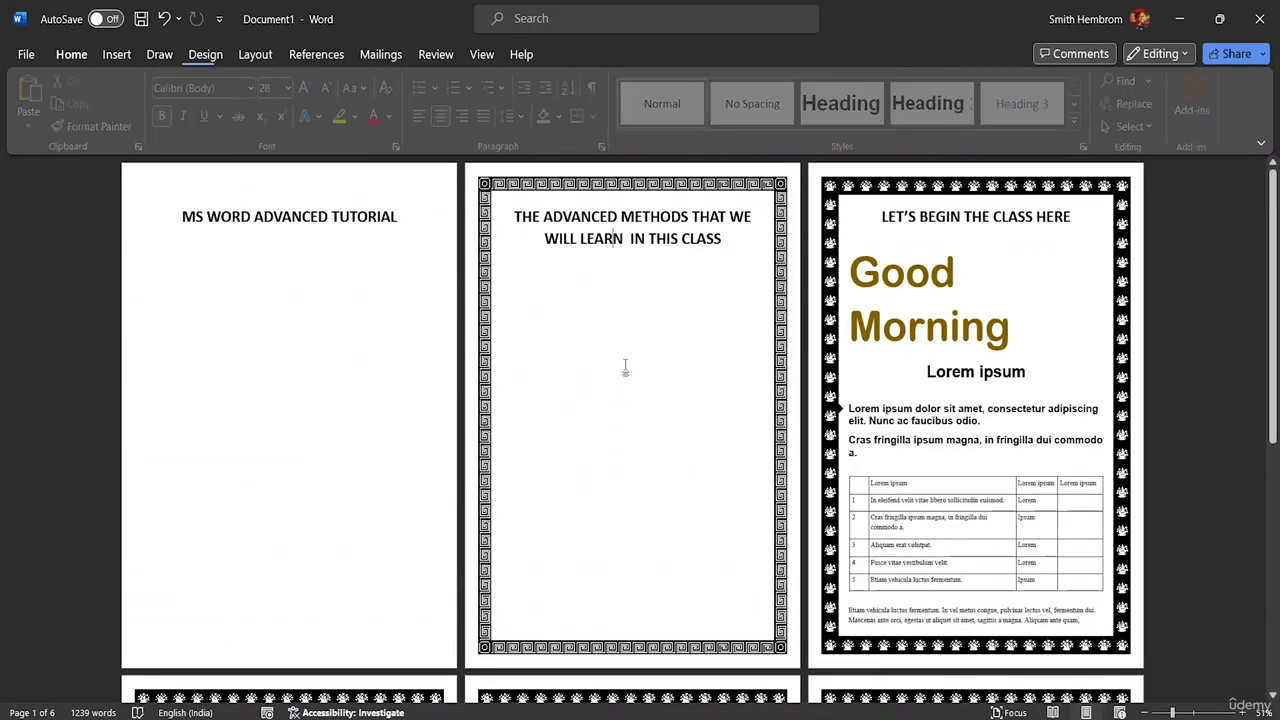
{"action": "left_click", "coordinate": [724, 239]}
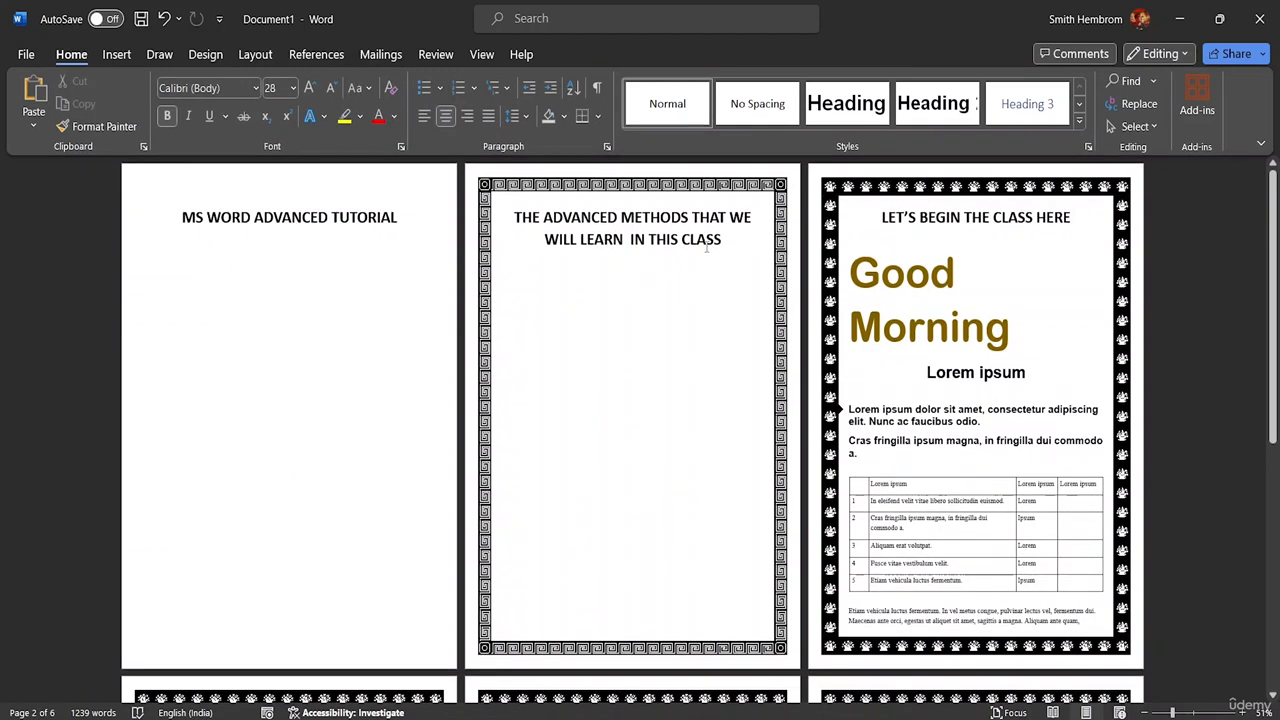
{"action": "key", "text": "BackSpace"}
{"action": "key", "text": "BackSpace"}
{"action": "key", "text": "BackSpace"}
{"action": "key", "text": "BackSpace"}
{"action": "key", "text": "BackSpace"}
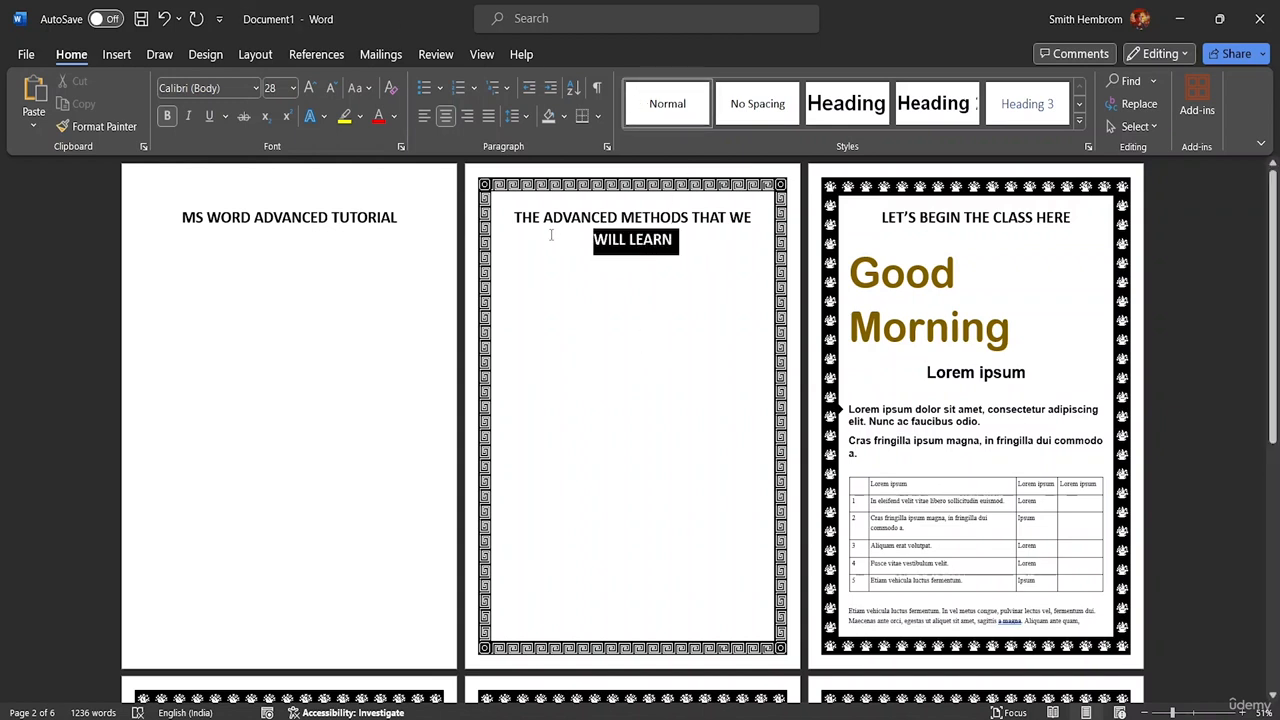
Set the font size of the whole "THE ADVANCED METHODS THAT WE WILL LEARN" heading to 72.
{"action": "left_click_drag", "start_coordinate": [550, 235], "coordinate": [505, 210]}
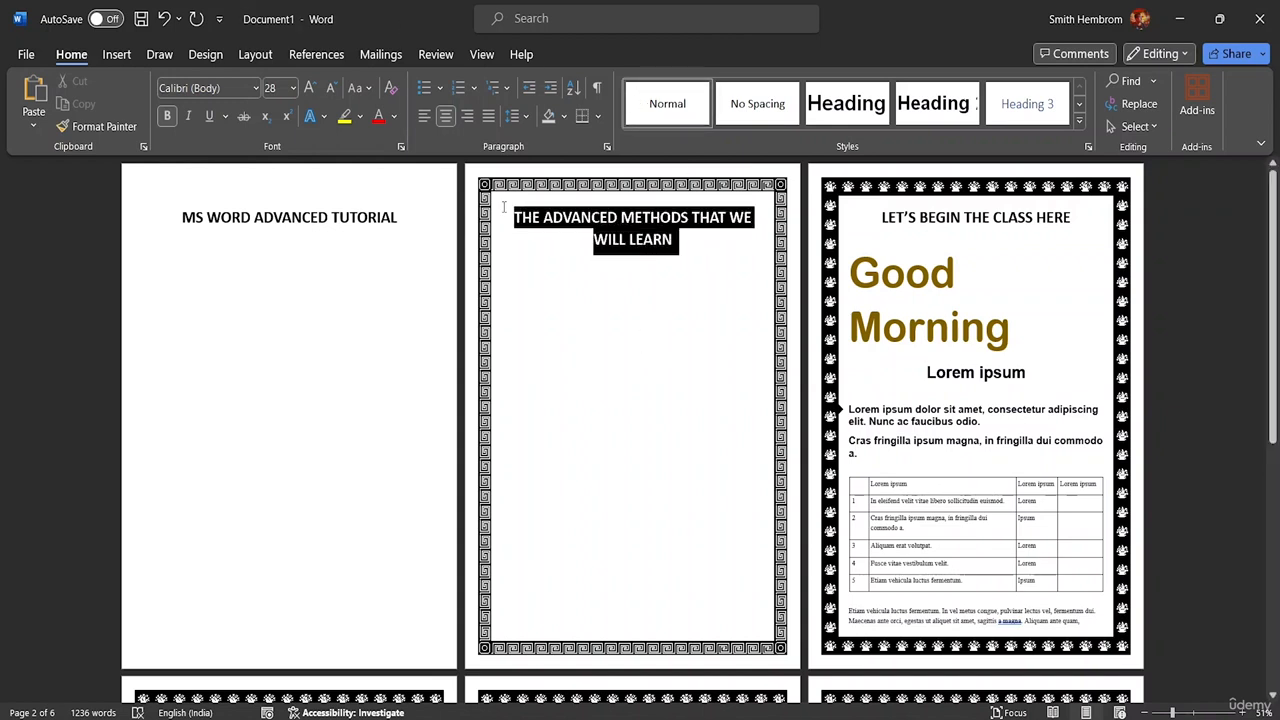
{"action": "left_click", "coordinate": [293, 88]}
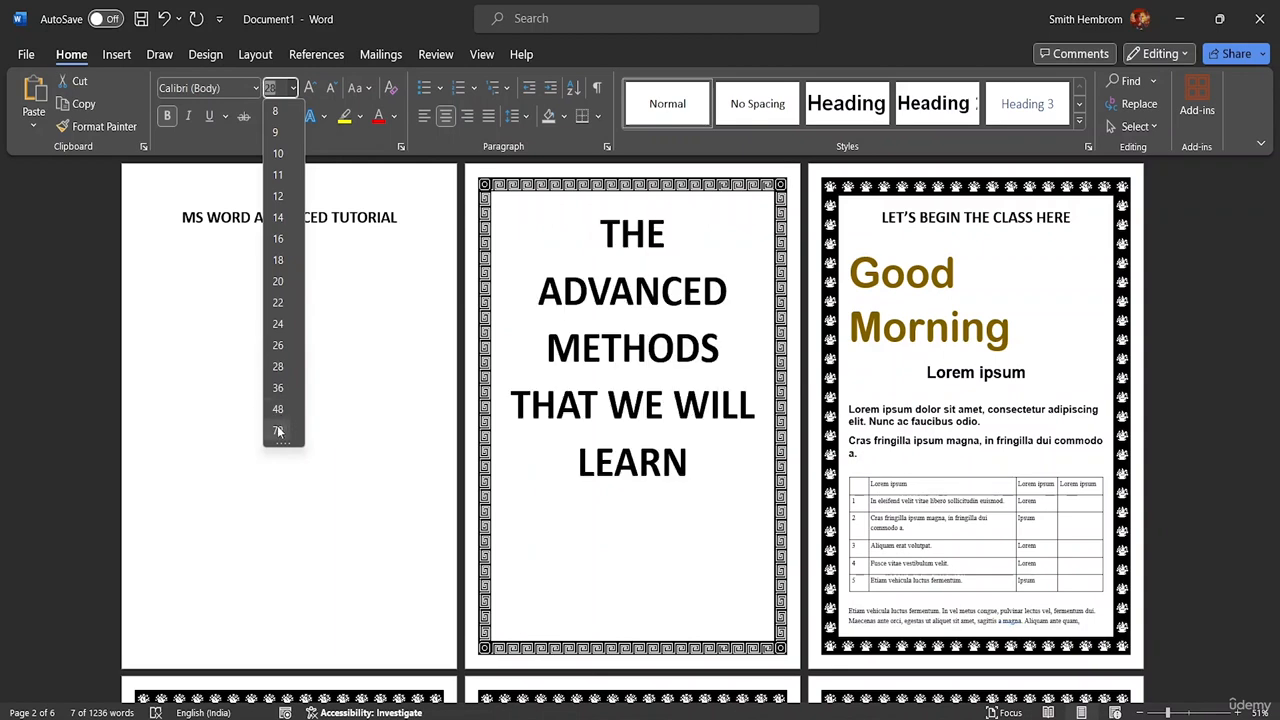
{"action": "left_click", "coordinate": [278, 430]}
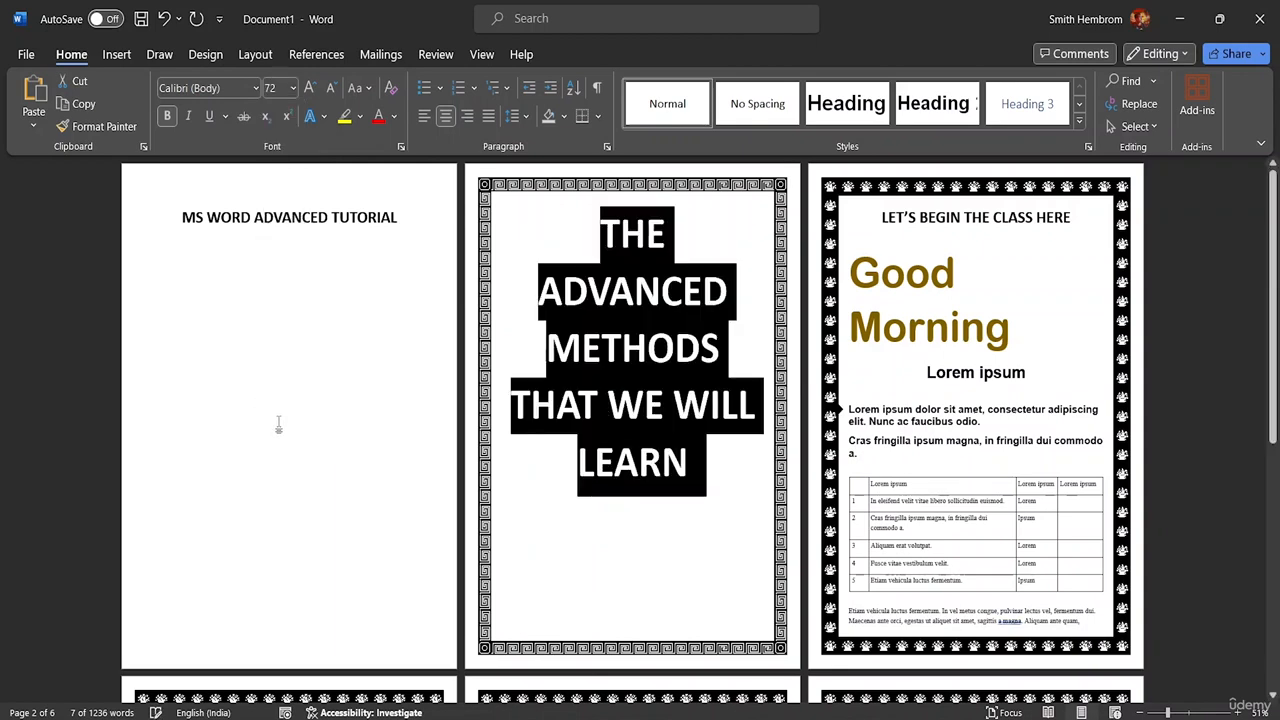
Apply the orange outlined text effect to the second page's heading and recolour its outline to a darker gold.
{"action": "left_click", "coordinate": [324, 118]}
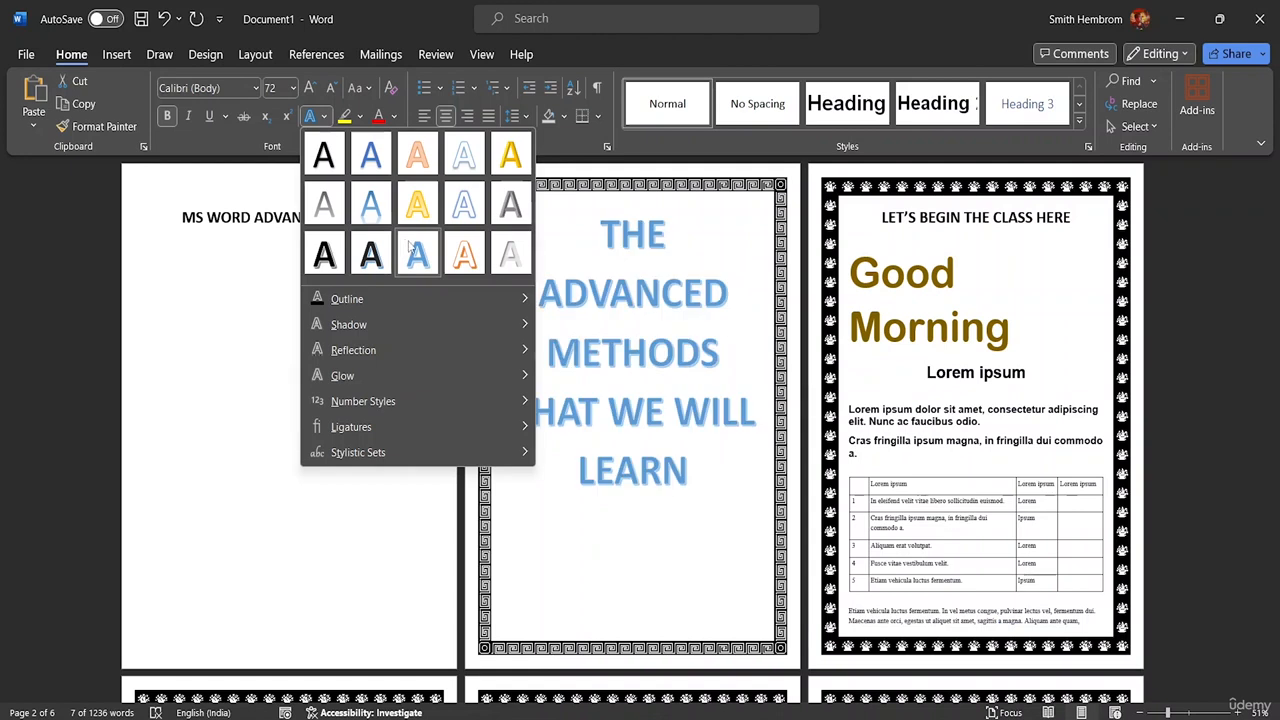
{"action": "left_click", "coordinate": [466, 276]}
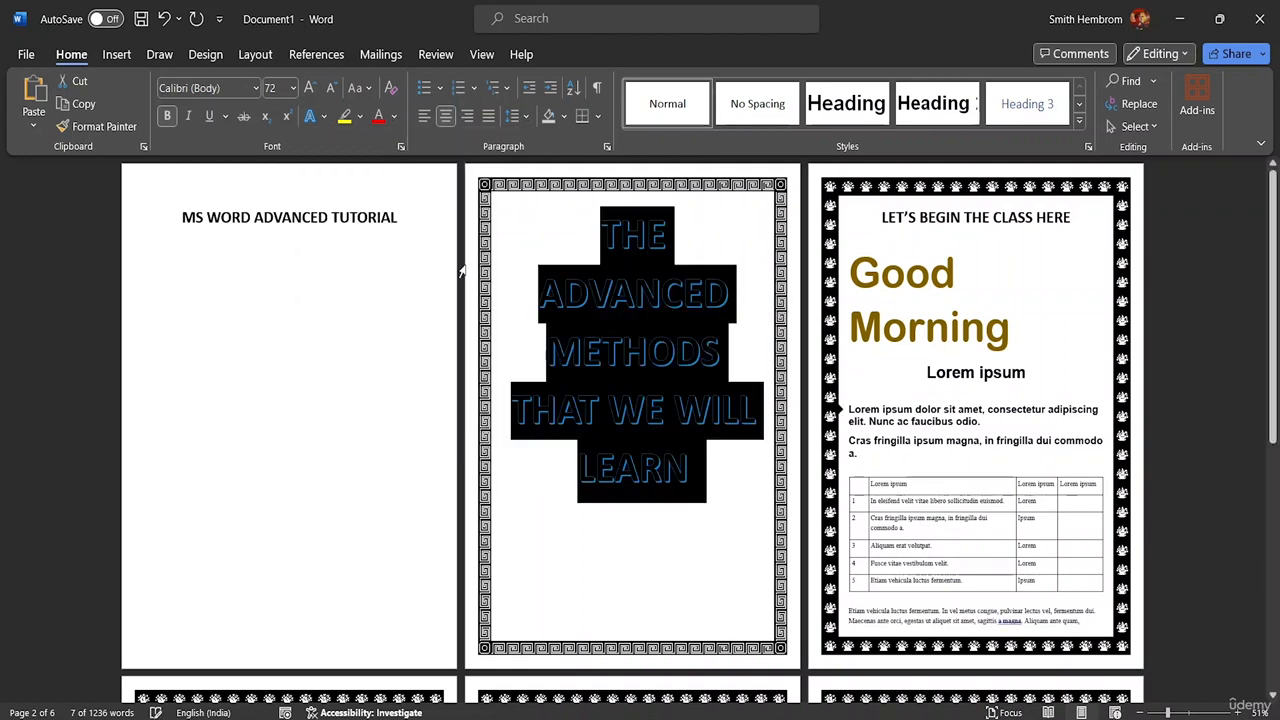
{"action": "left_click", "coordinate": [324, 117]}
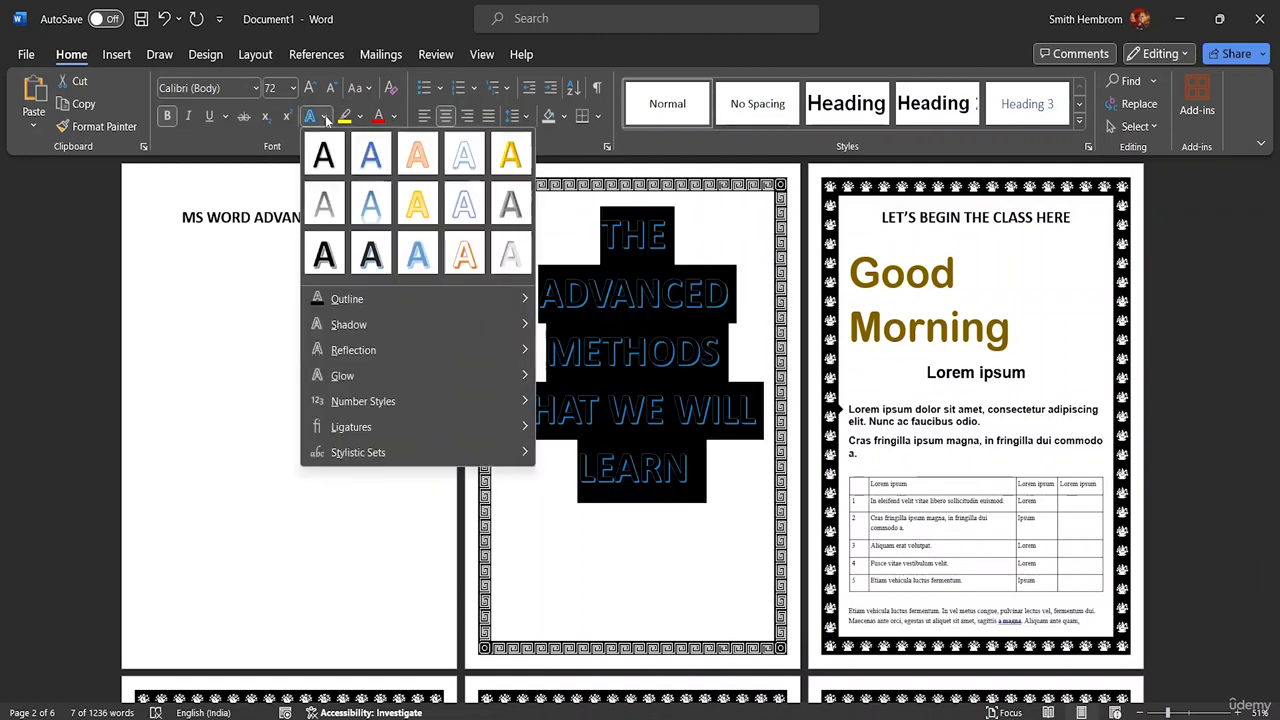
{"action": "mouse_move", "coordinate": [445, 303]}
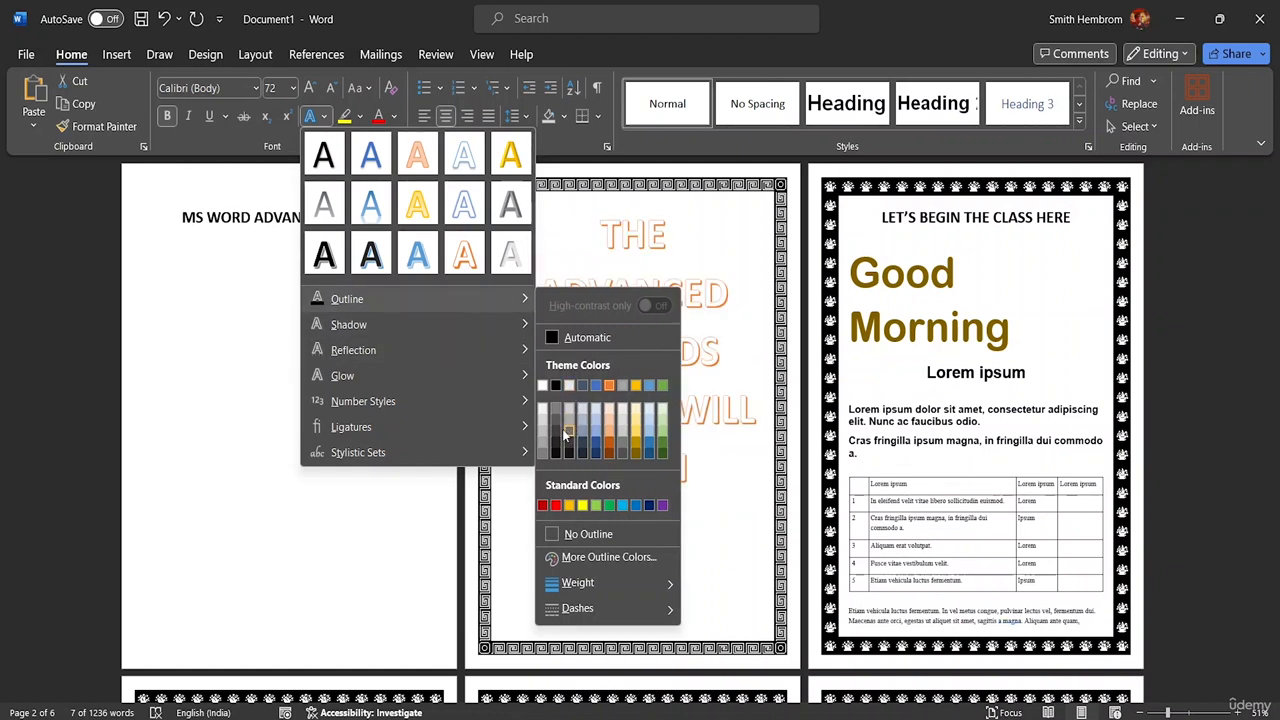
{"action": "left_click", "coordinate": [636, 445]}
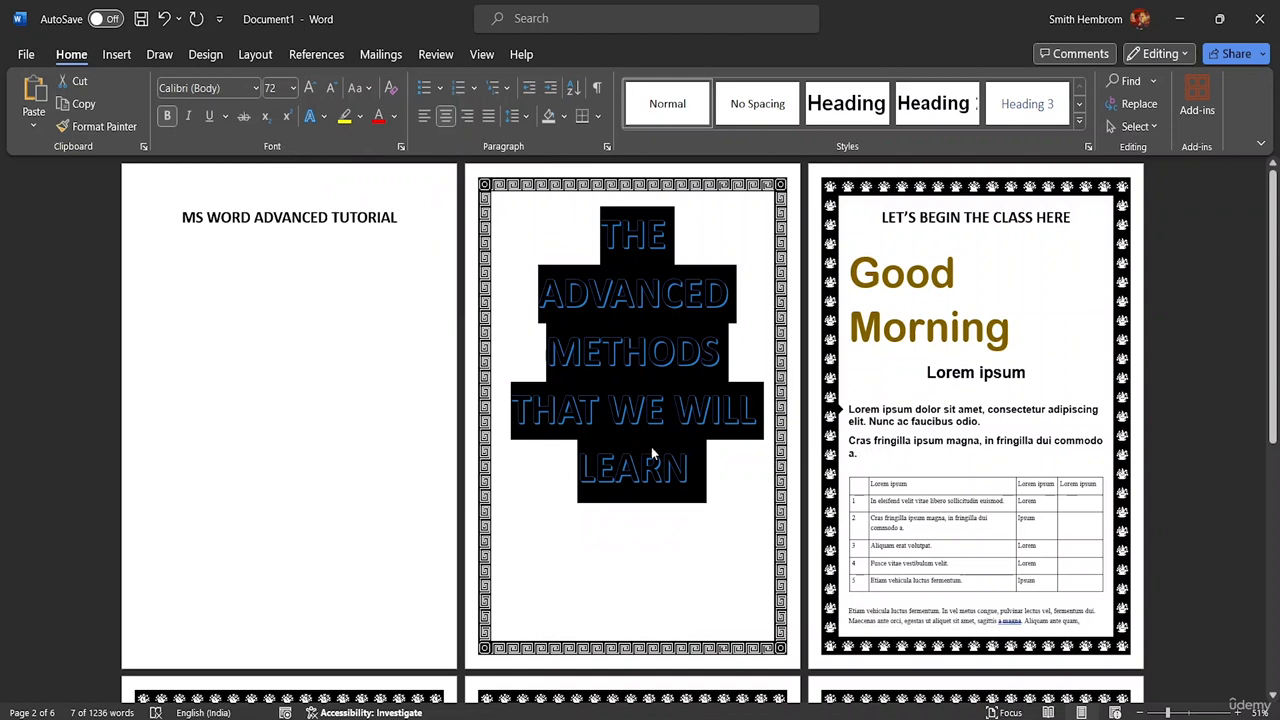
{"action": "left_click", "coordinate": [733, 465]}
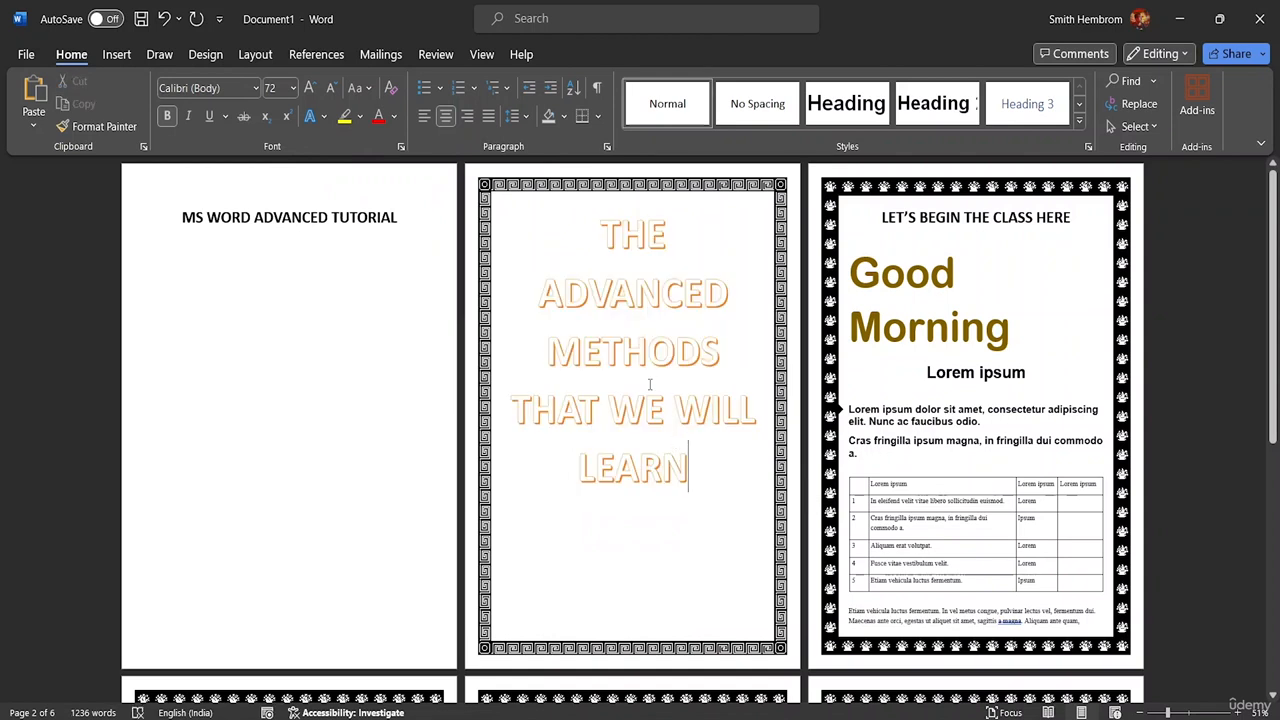
Choose a dark gray font colour and apply it to the whole heading on the second page.
{"action": "left_click", "coordinate": [394, 116]}
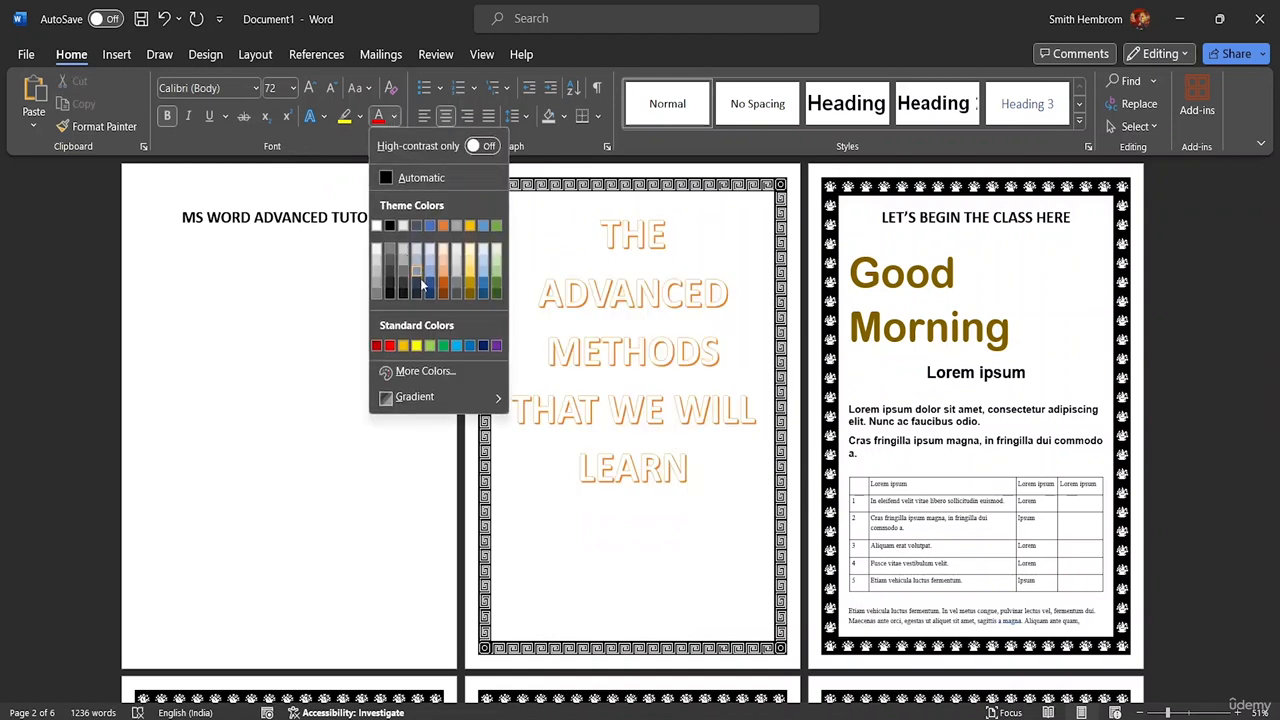
{"action": "left_click", "coordinate": [390, 287]}
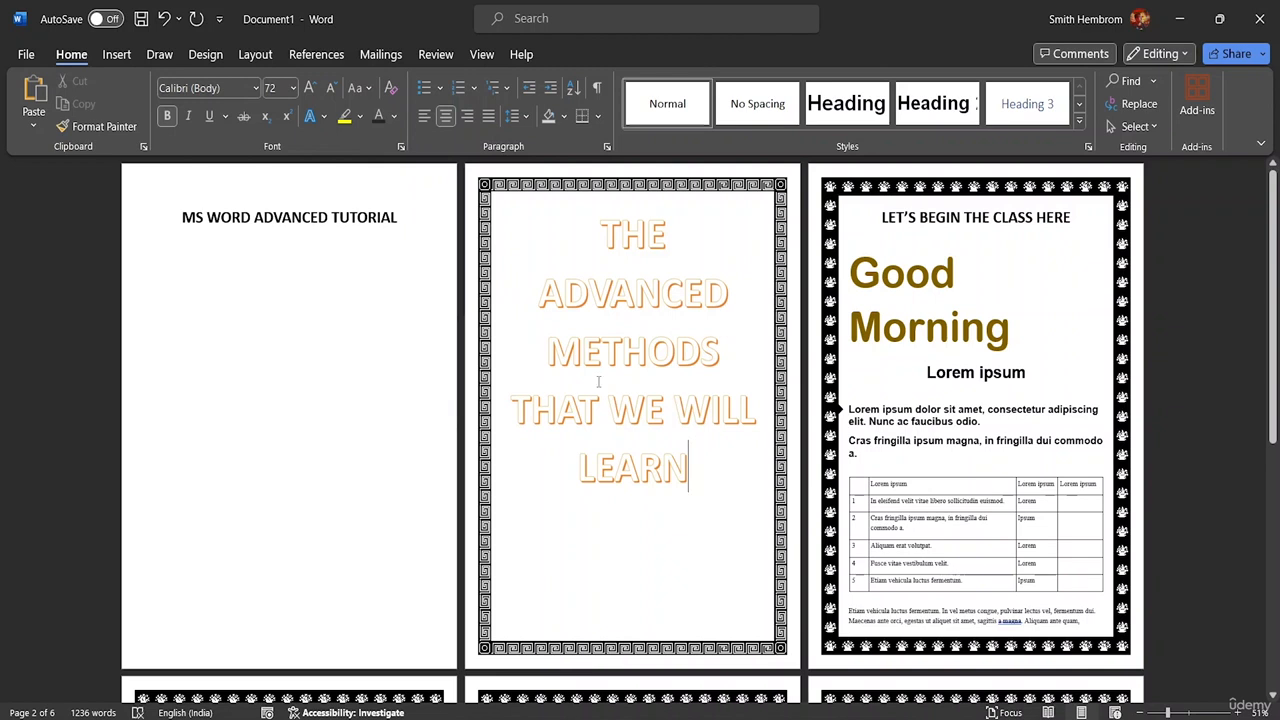
{"action": "left_click_drag", "start_coordinate": [692, 459], "coordinate": [598, 225]}
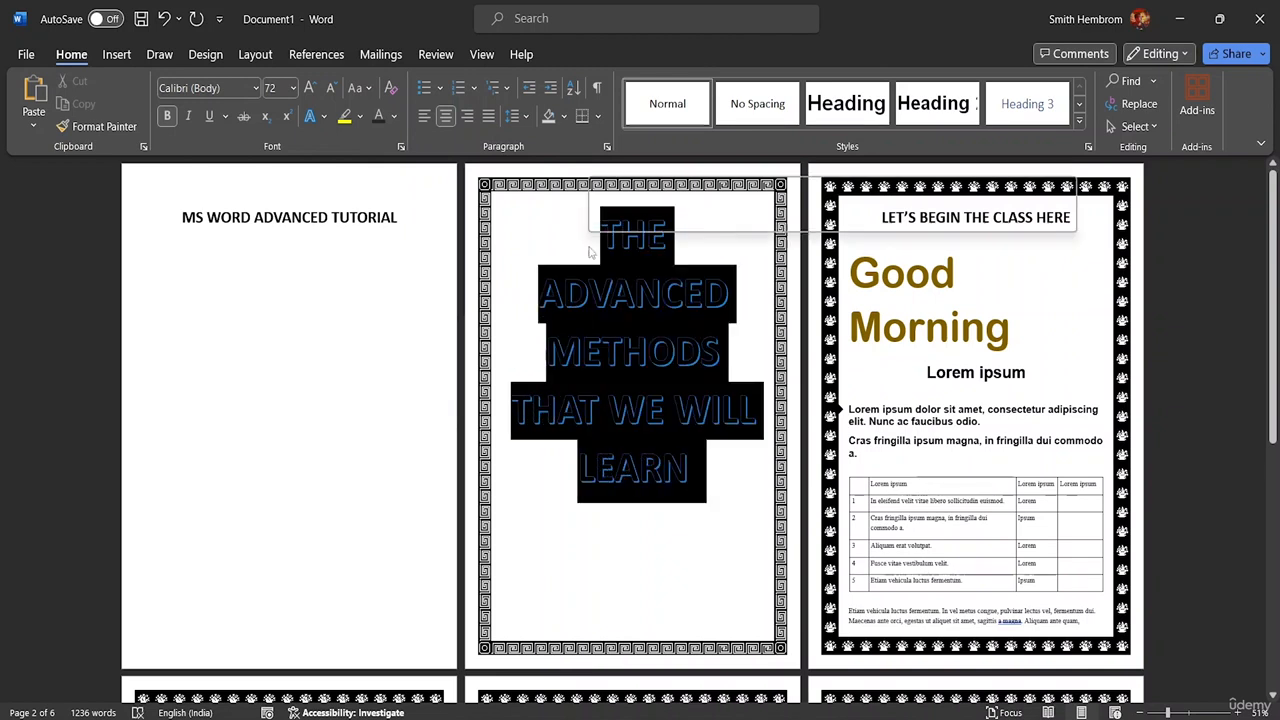
{"action": "left_click", "coordinate": [378, 116]}
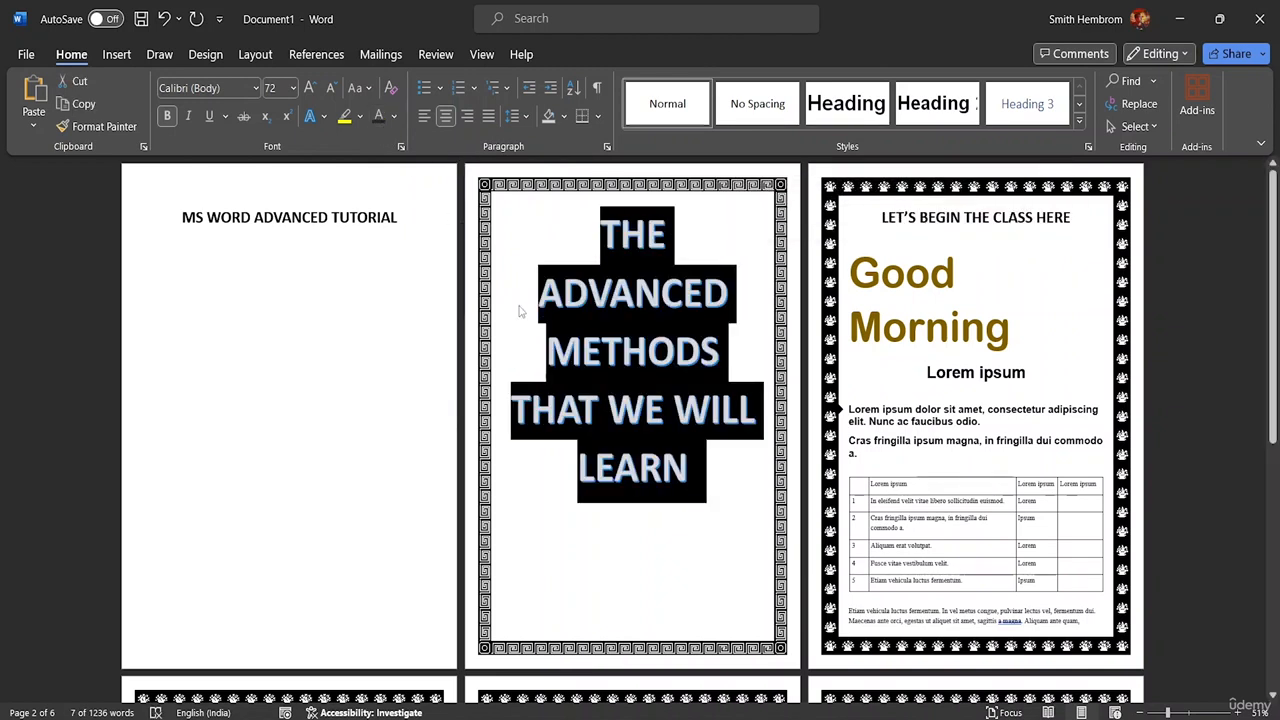